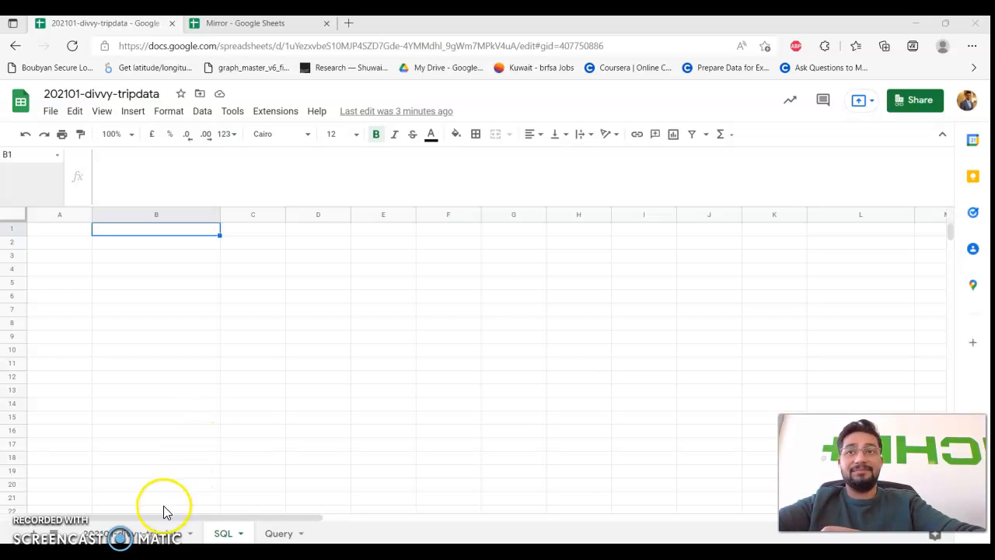
Browse the trip data sheet and inspect the started_at value in row 11.
left_click(148, 533)
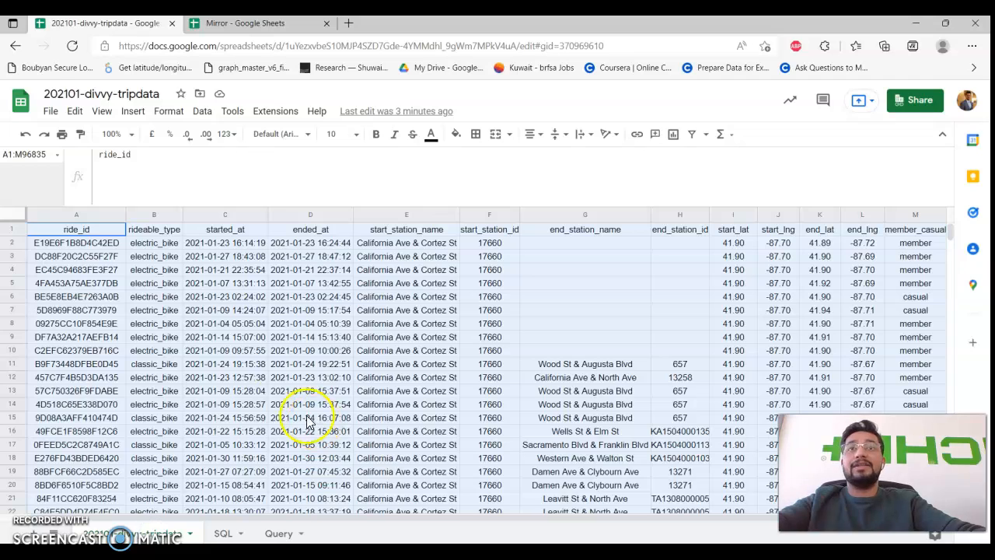
left_click(278, 377)
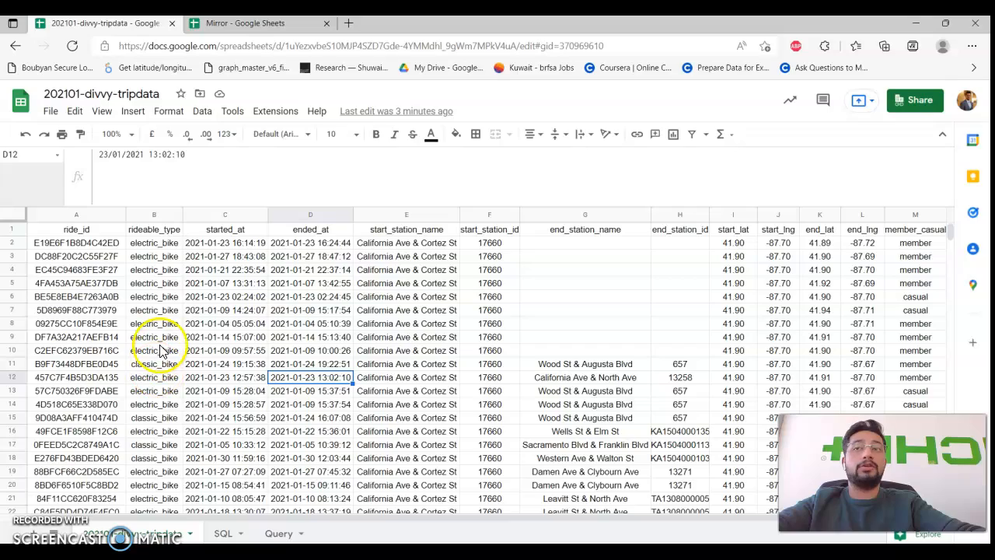
scroll(162, 412, "down", 3)
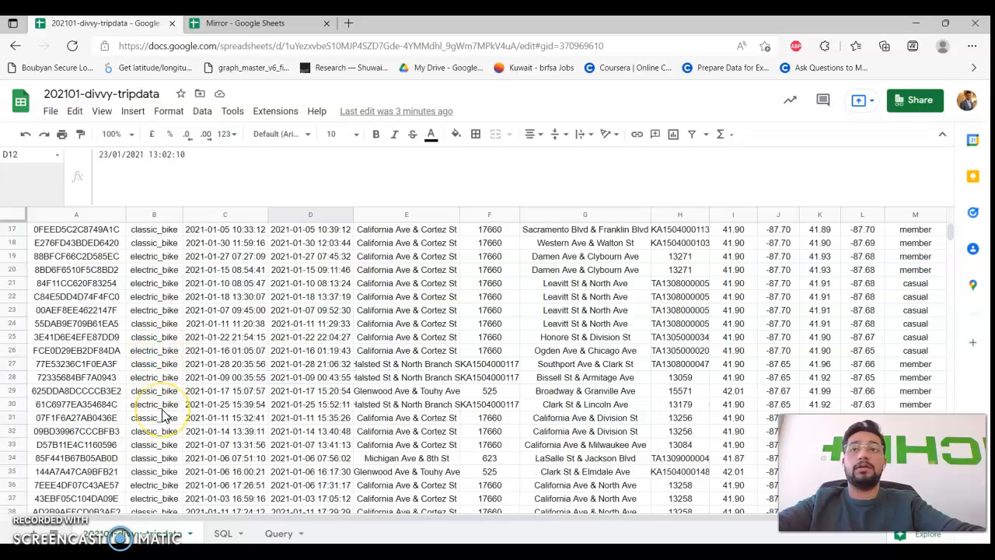
scroll(161, 416, "down", 3)
scroll(162, 416, "up", 6)
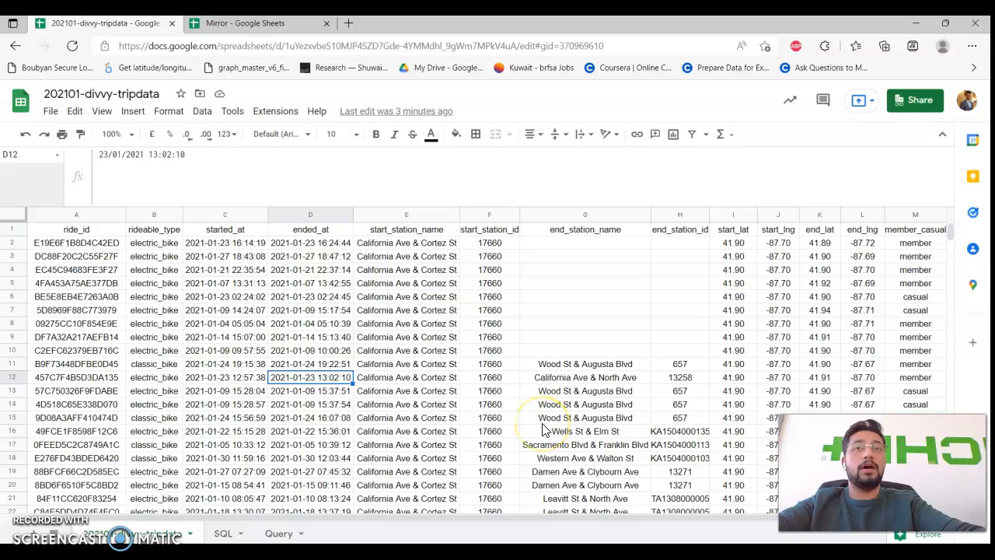
left_click(187, 370)
Start a =query( formula in SQL cell B2, view its help, then abandon it.
left_click(223, 533)
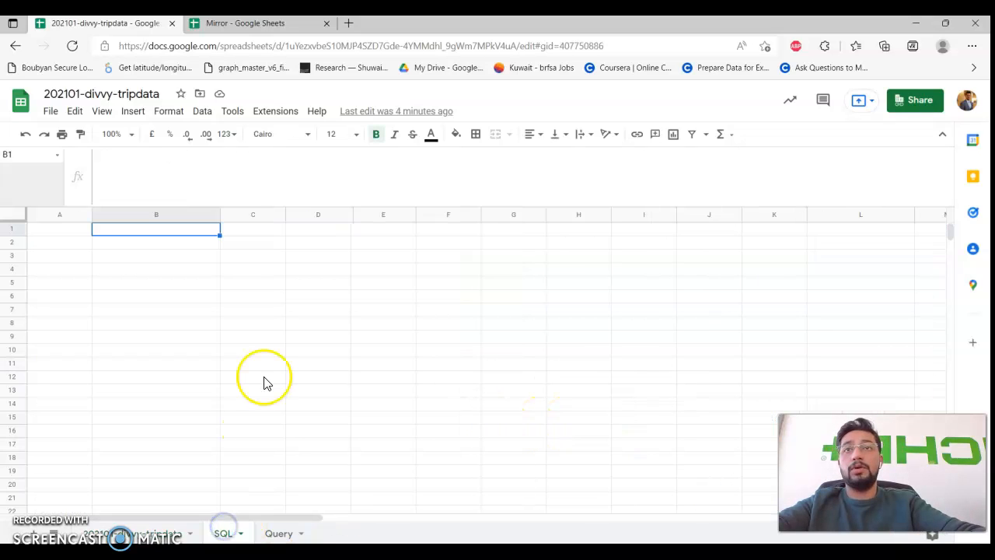
left_click(131, 242)
left_click(148, 200)
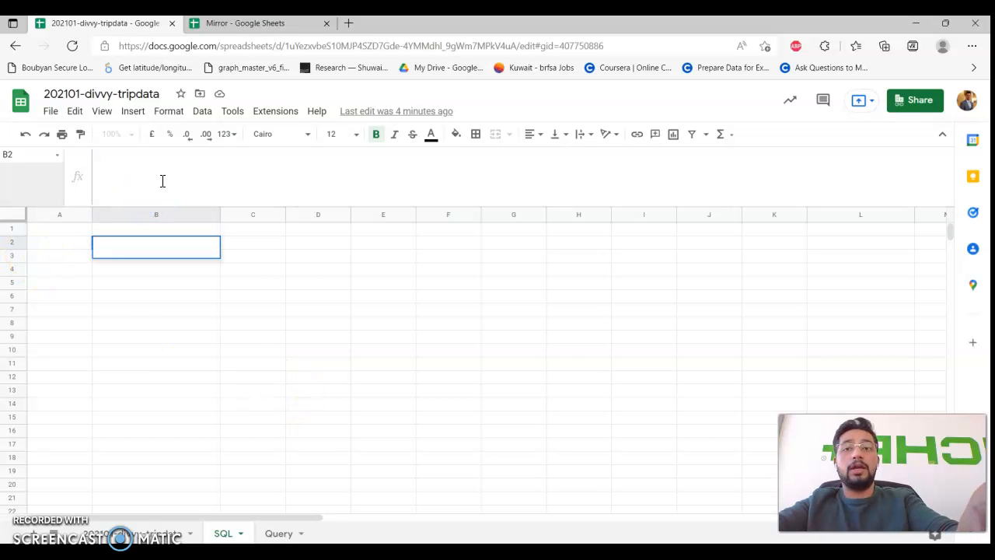
type("=query(")
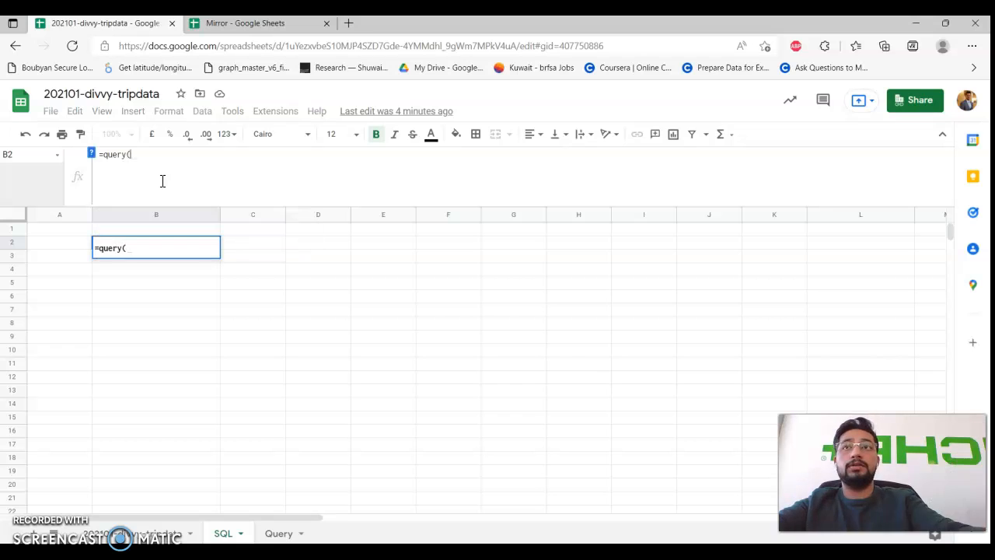
left_click(90, 153)
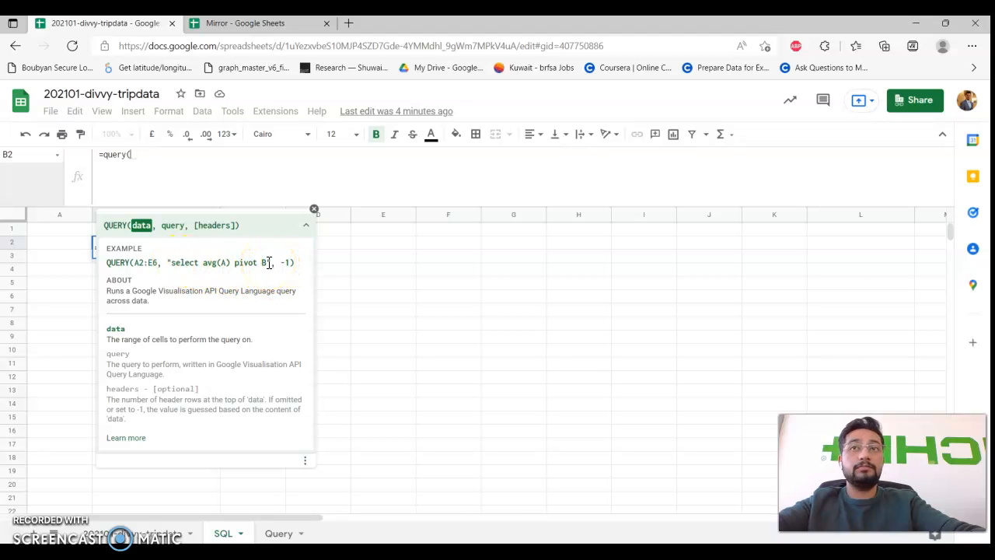
left_click(155, 533)
left_click(295, 322)
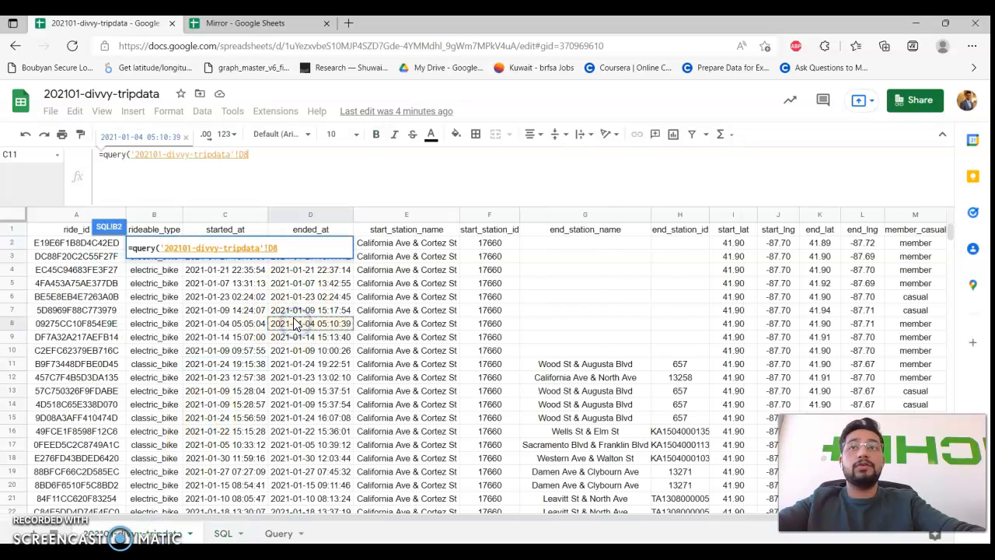
key("Escape")
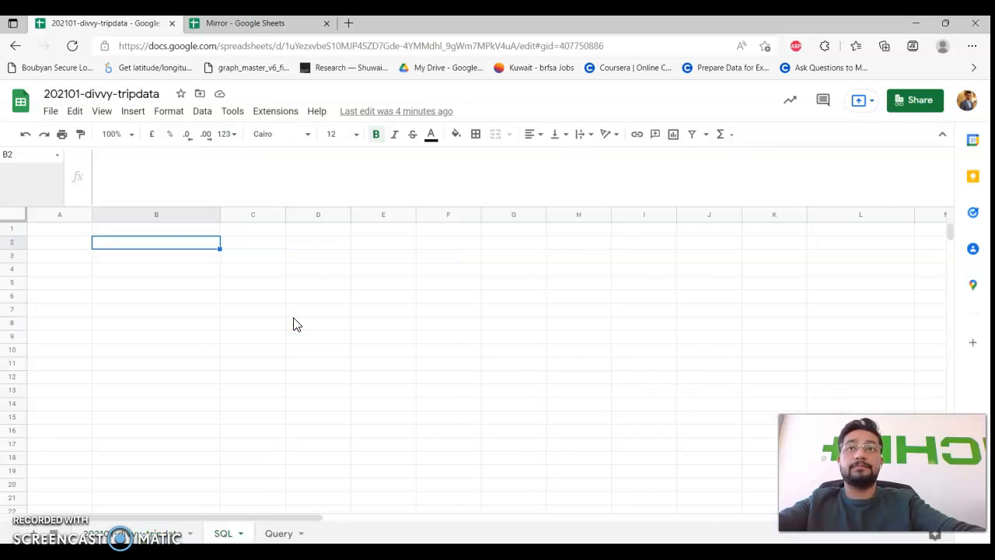
Select the filled trip data range A1:M96835.
left_click(155, 528)
left_click(249, 310)
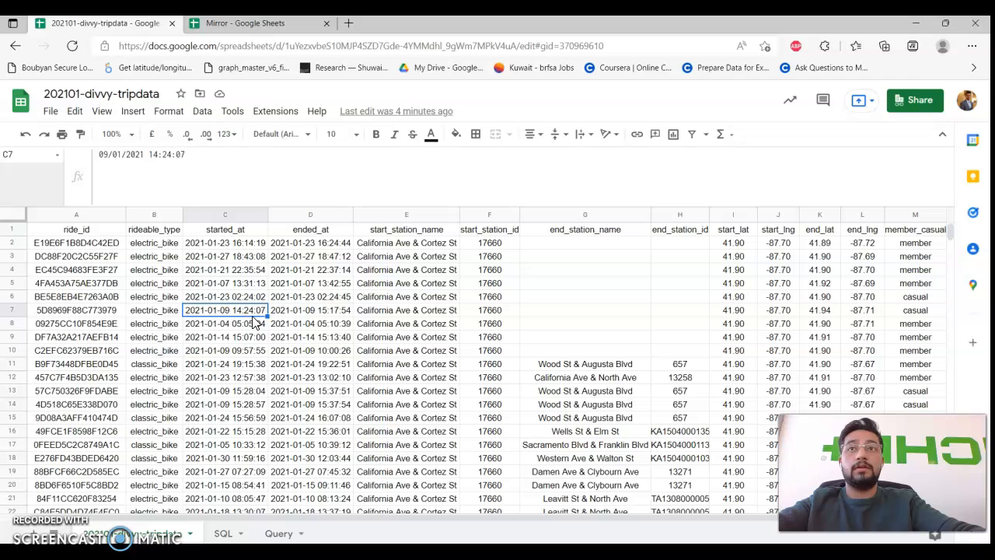
key("ctrl+a")
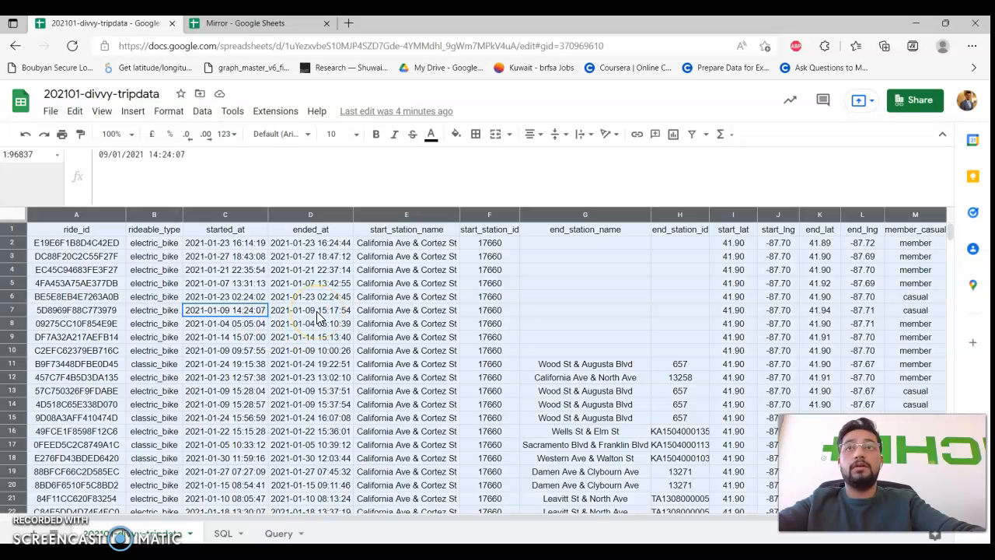
left_click(316, 318)
left_click(160, 325)
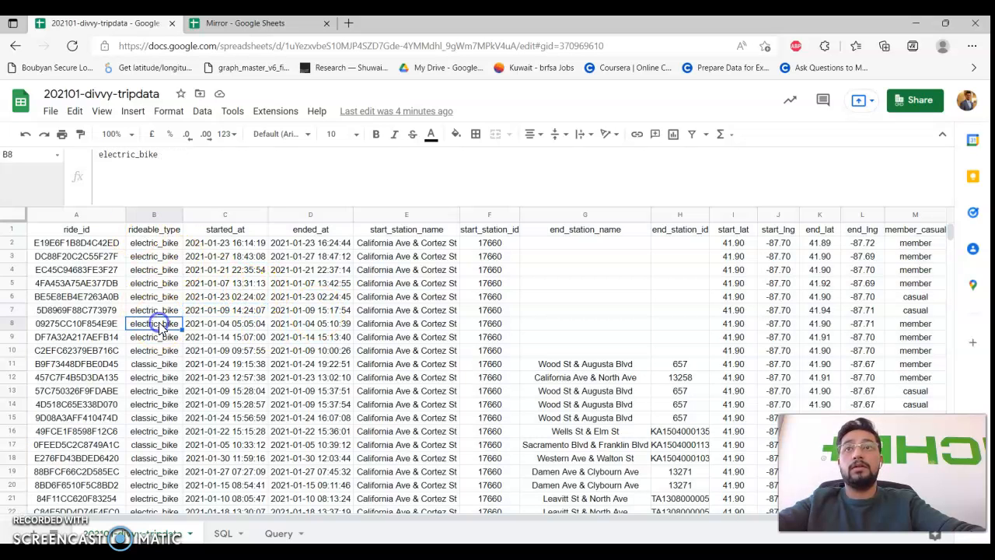
left_click(109, 232)
key("ctrl+shift+Right")
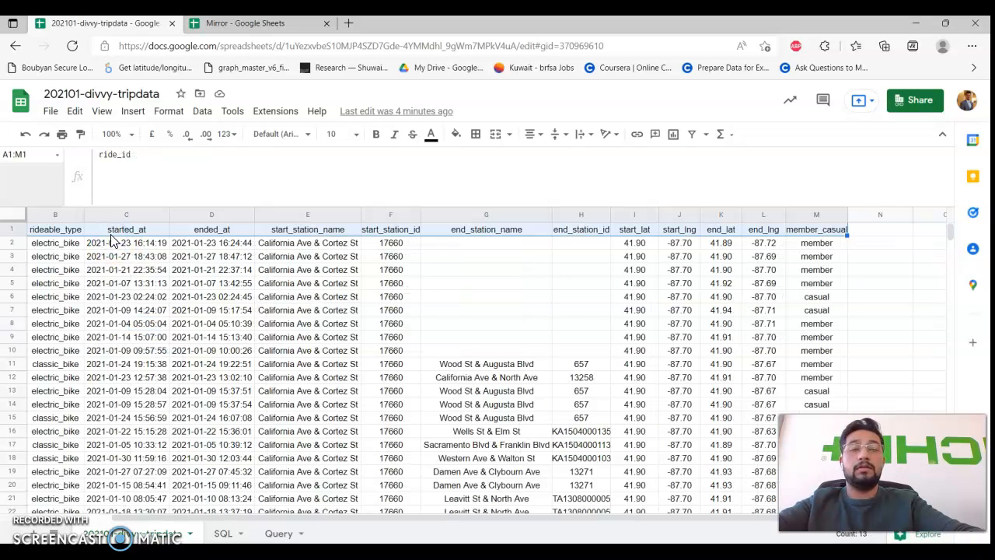
left_click(523, 258)
key("ctrl+a")
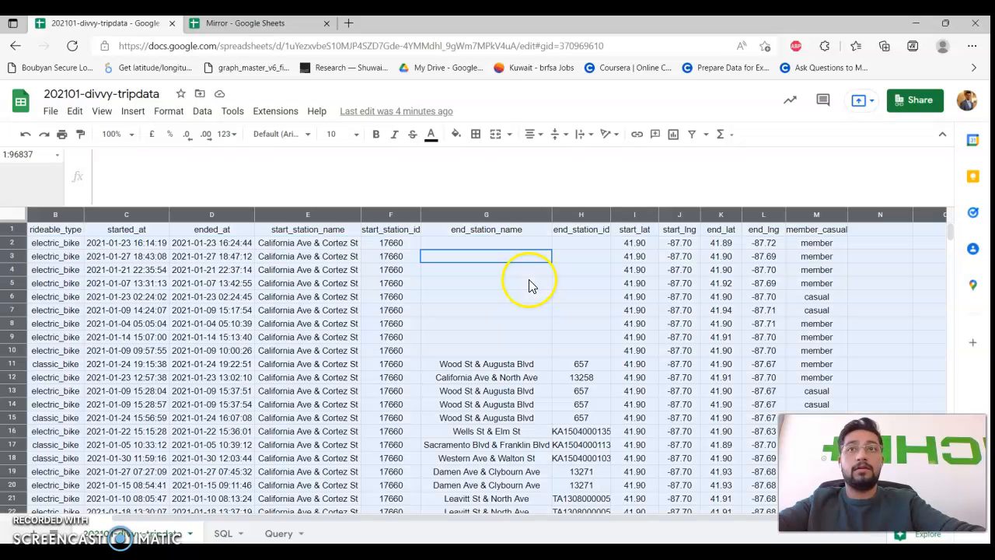
key("ctrl+a")
Name the selected range 'data' and return to the SQL sheet.
left_click(23, 154)
type("data")
key("Return")
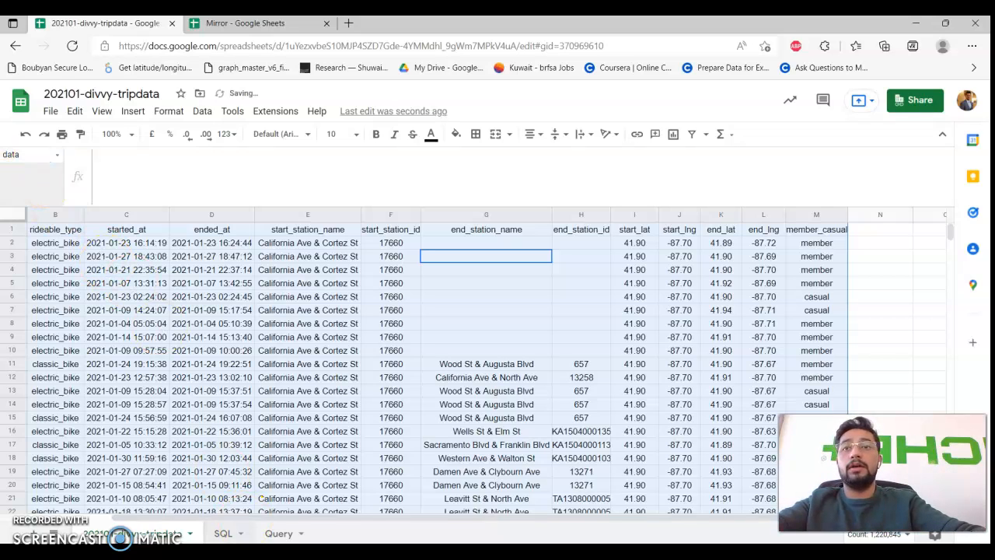
left_click(226, 533)
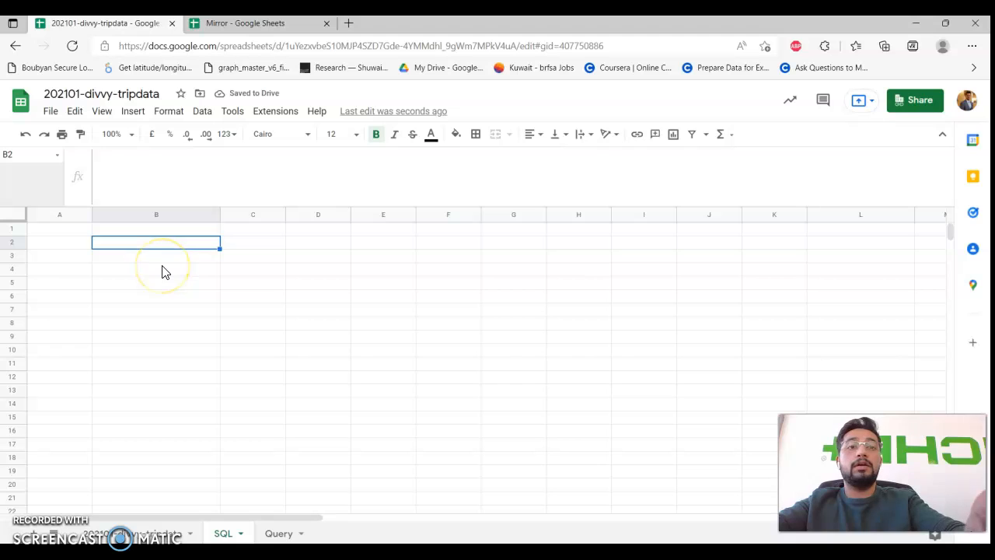
left_click(171, 180)
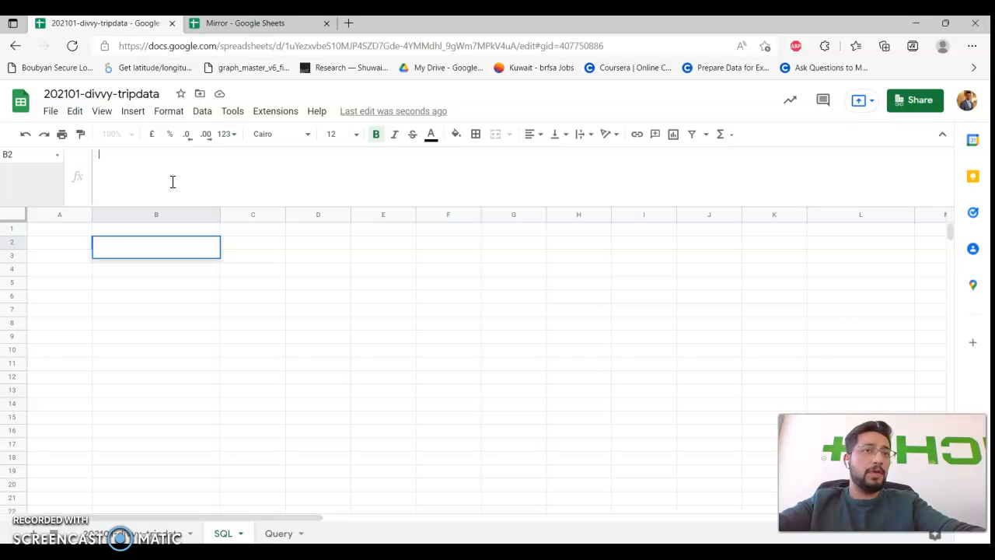
left_click(140, 533)
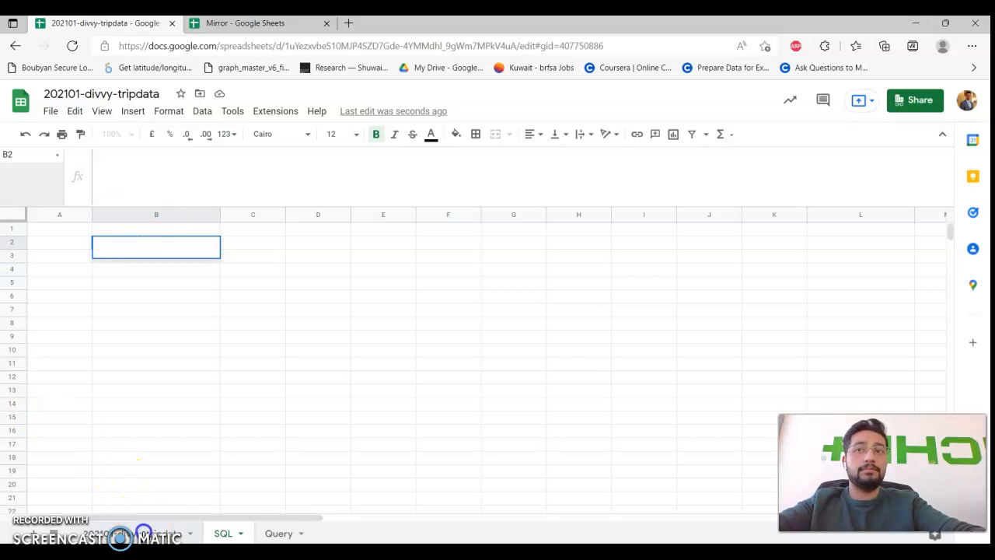
scroll(584, 288, "left", 1)
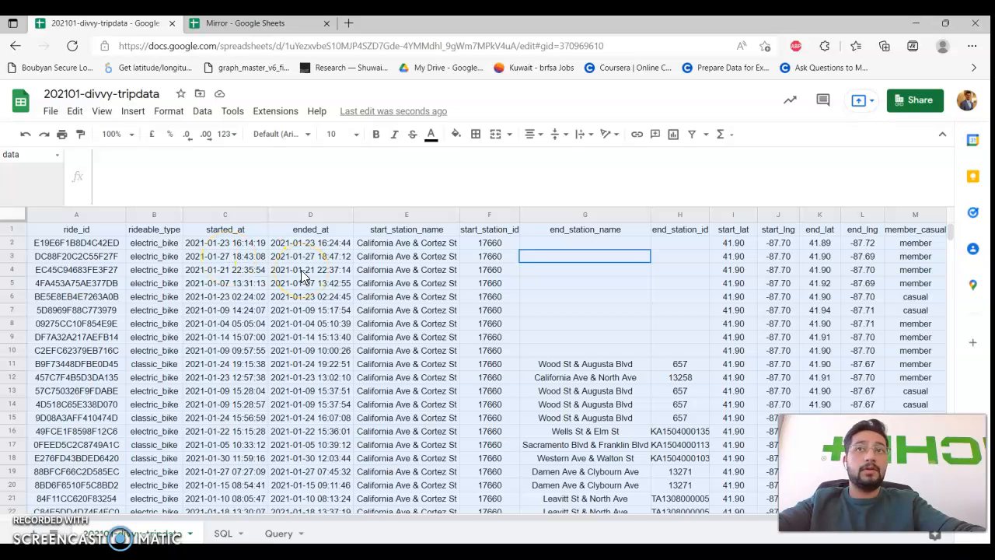
scroll(303, 276, "right", 2)
left_click(755, 257)
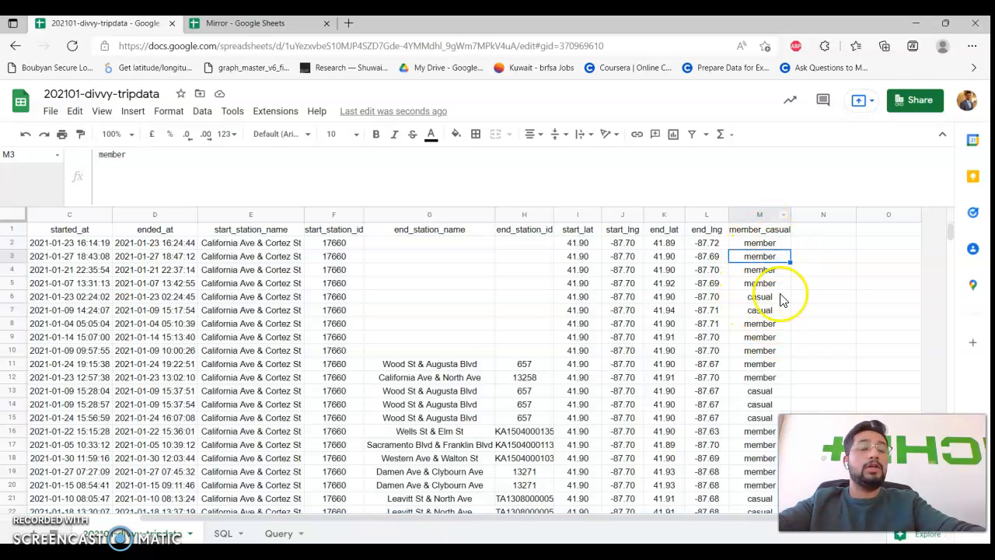
scroll(855, 264, "left", 2)
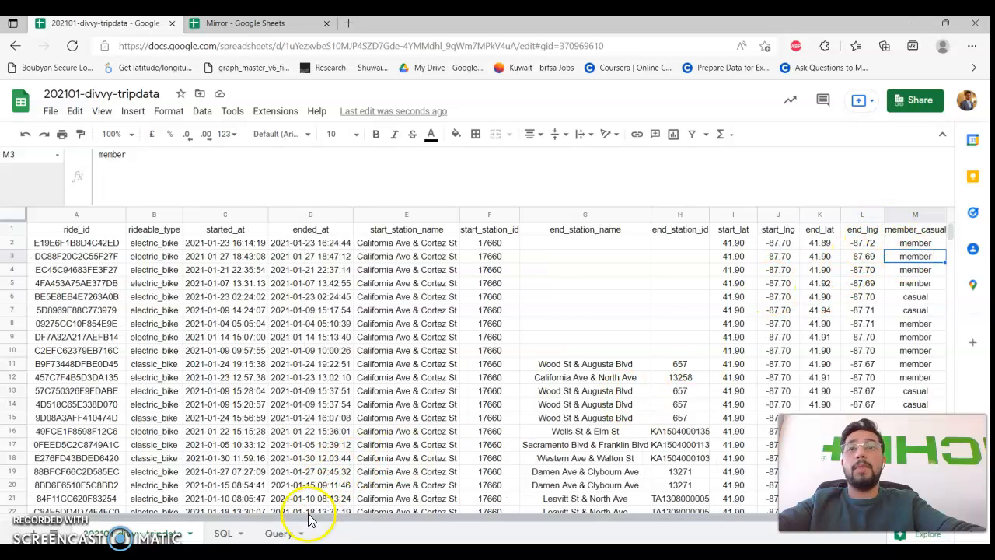
left_click(227, 533)
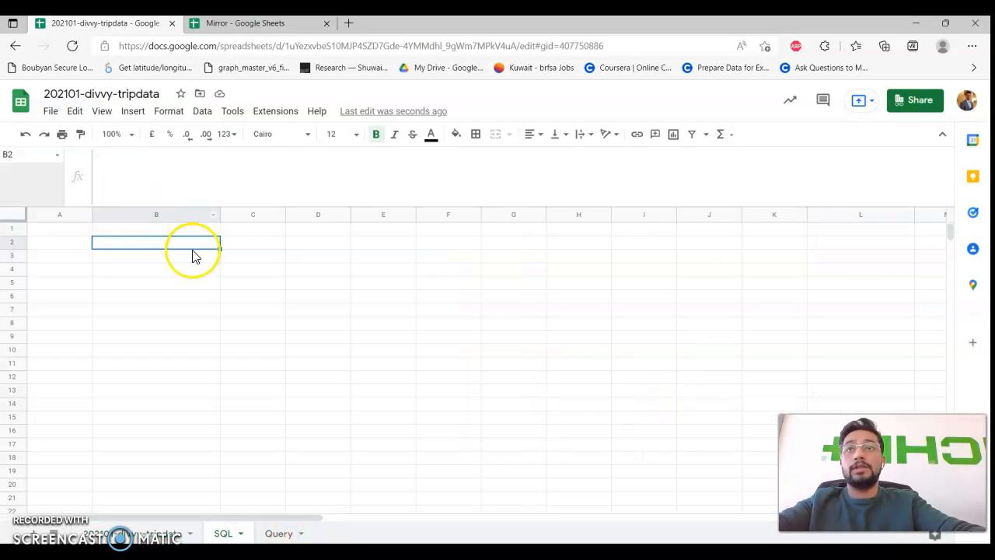
left_click(184, 184)
Enter the three-line query 'Select M, Count(M)' / 'group by M' / 'order by count(M) desc' in B2.
type("Select ")
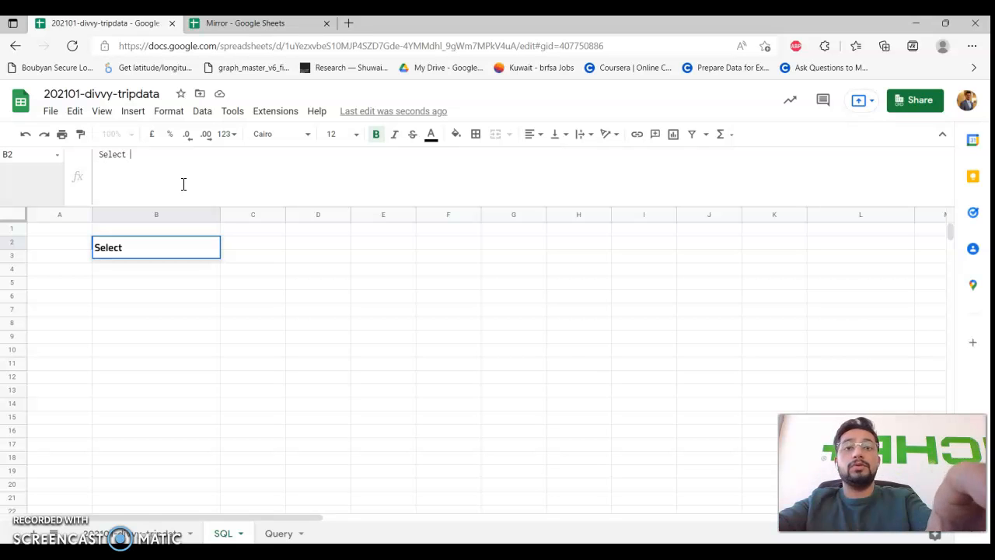
type("M,")
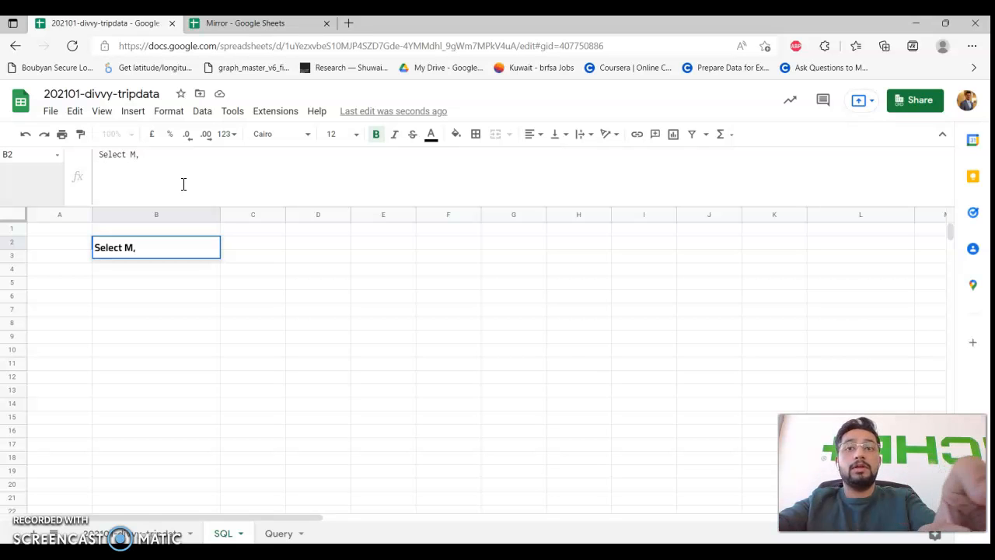
type(" Count(M0")
key("alt+Return")
type("group by")
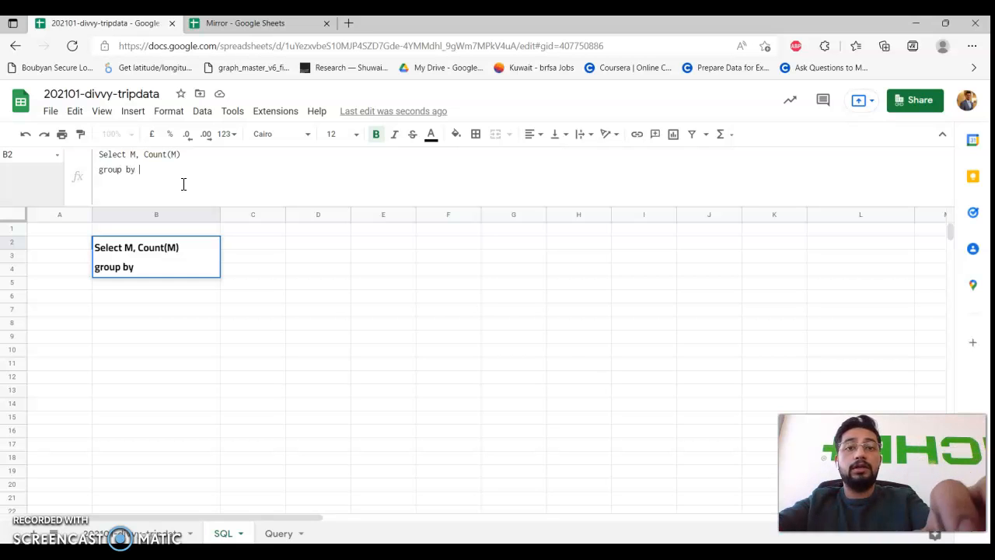
type("  M")
key("ctrl+Return")
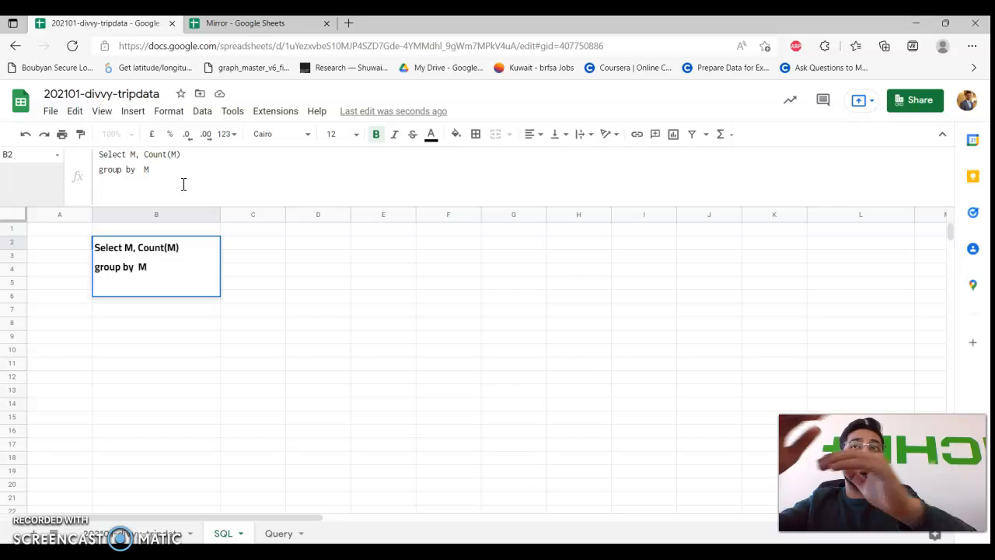
type("ord")
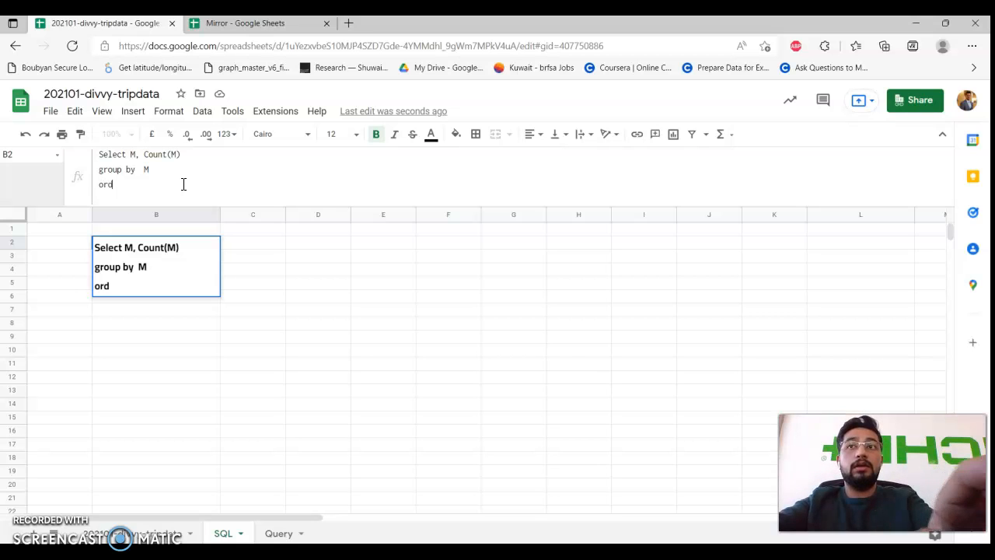
type("er by c")
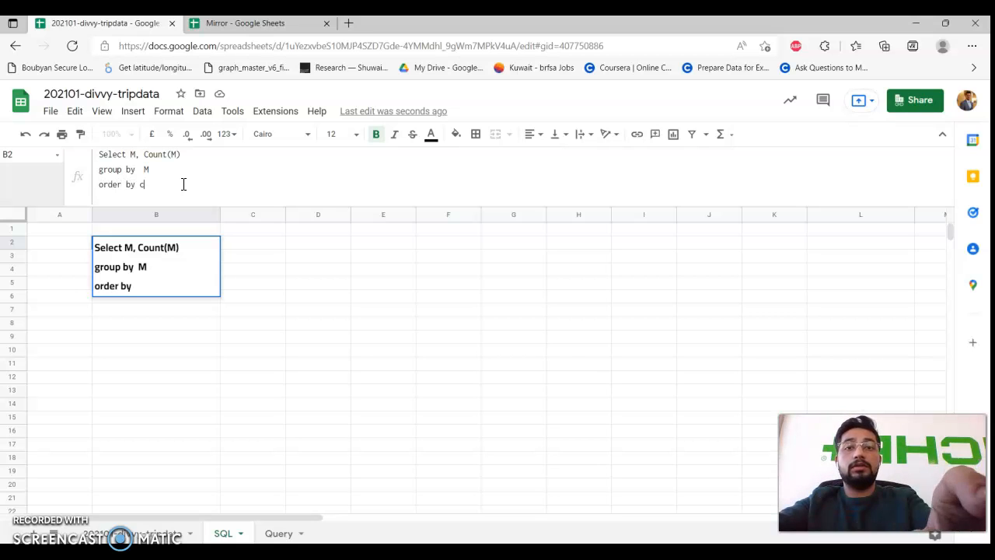
type("ount(M) desc")
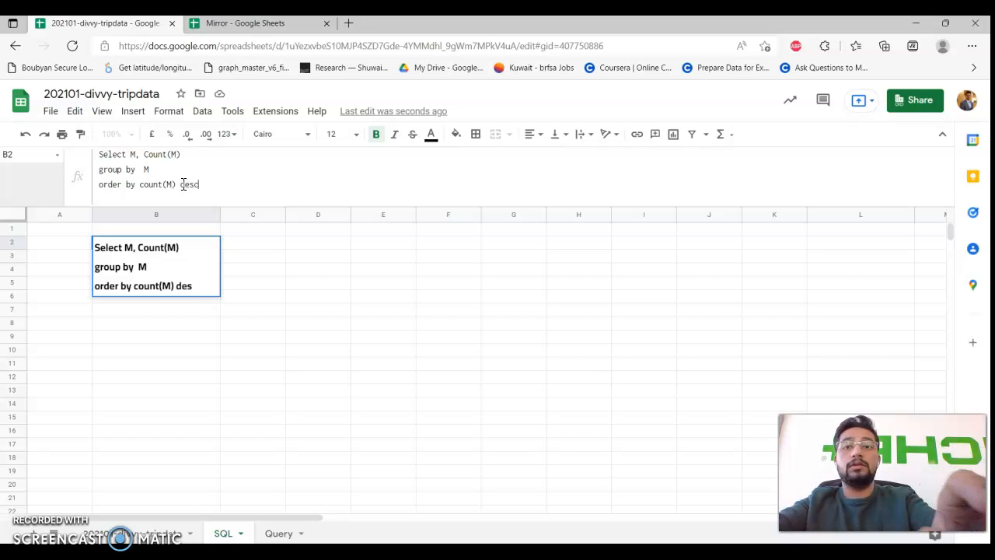
key("Return")
Enter =query(data, B2, 1) in B3, returning member 78717 and casual 18117.
type("=")
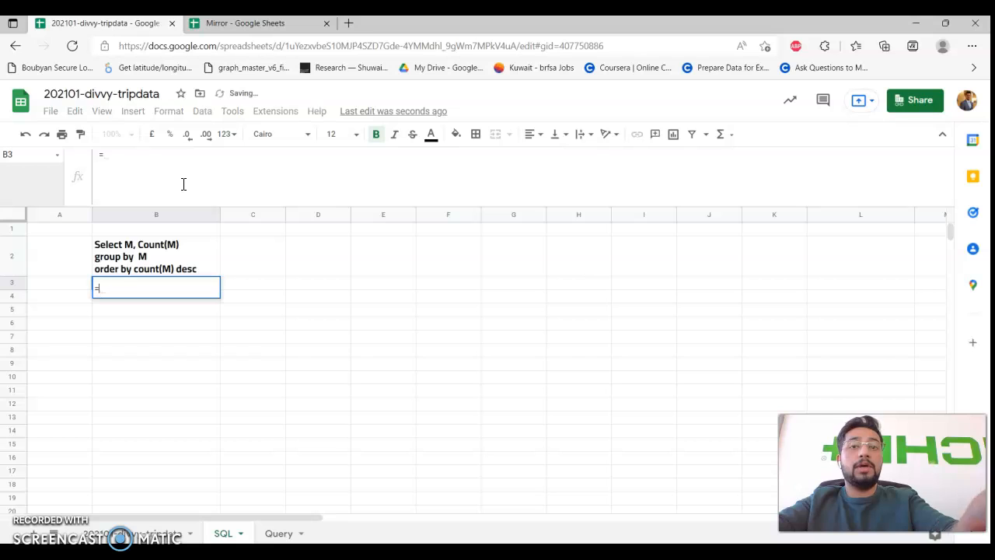
type("query")
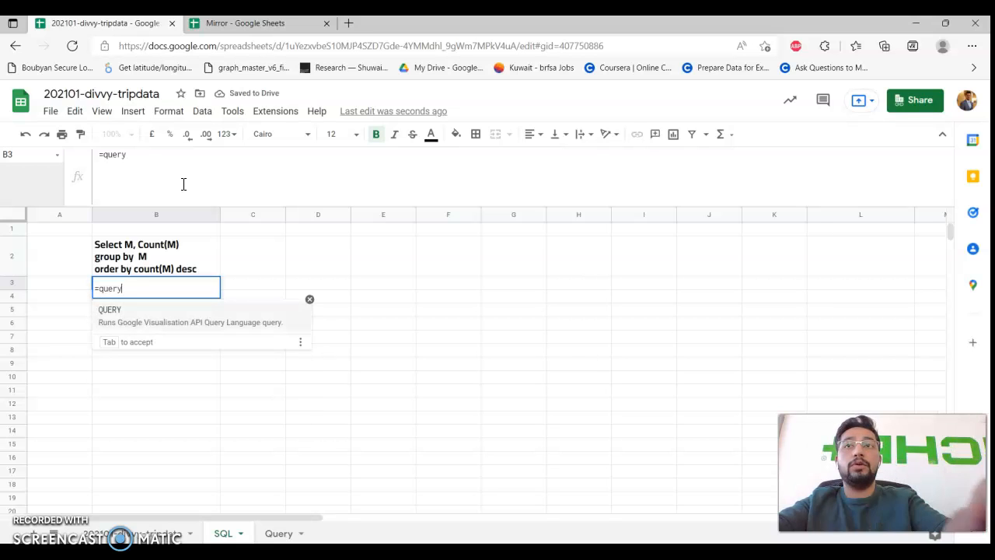
type("(d")
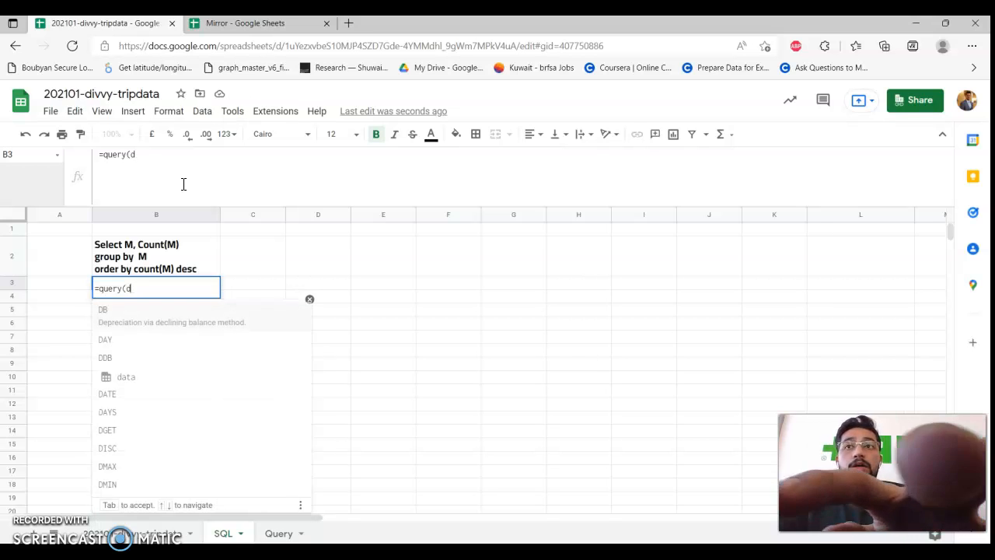
type("ata,")
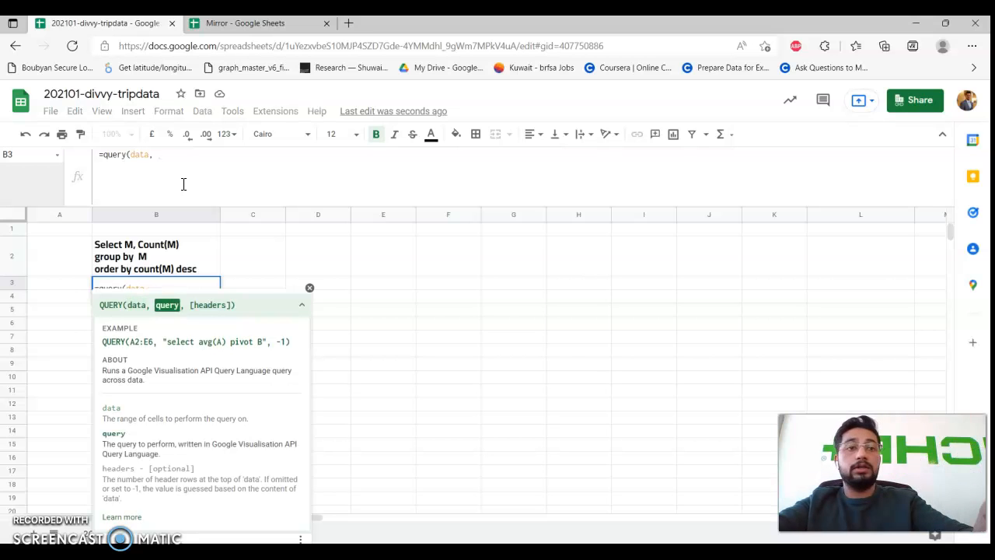
key("Up")
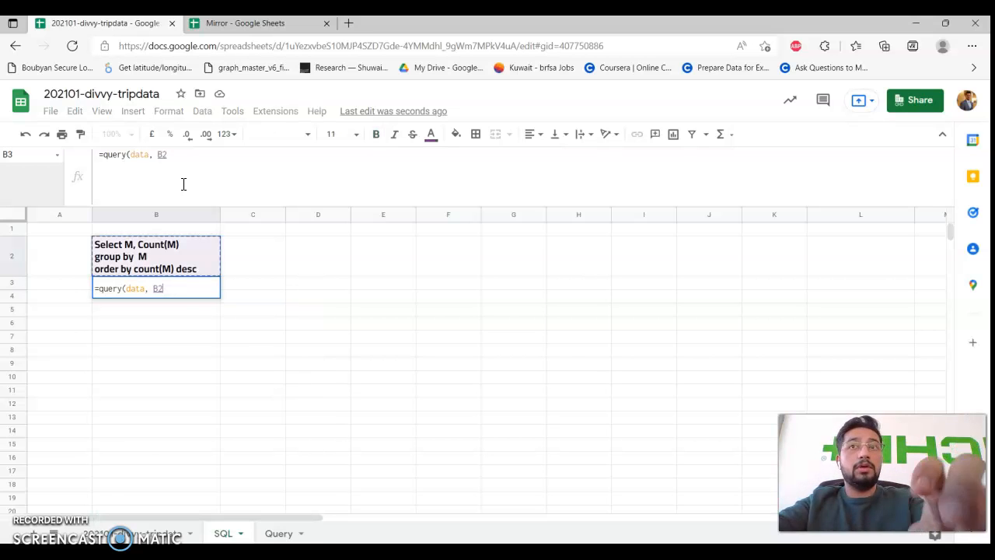
type(", ")
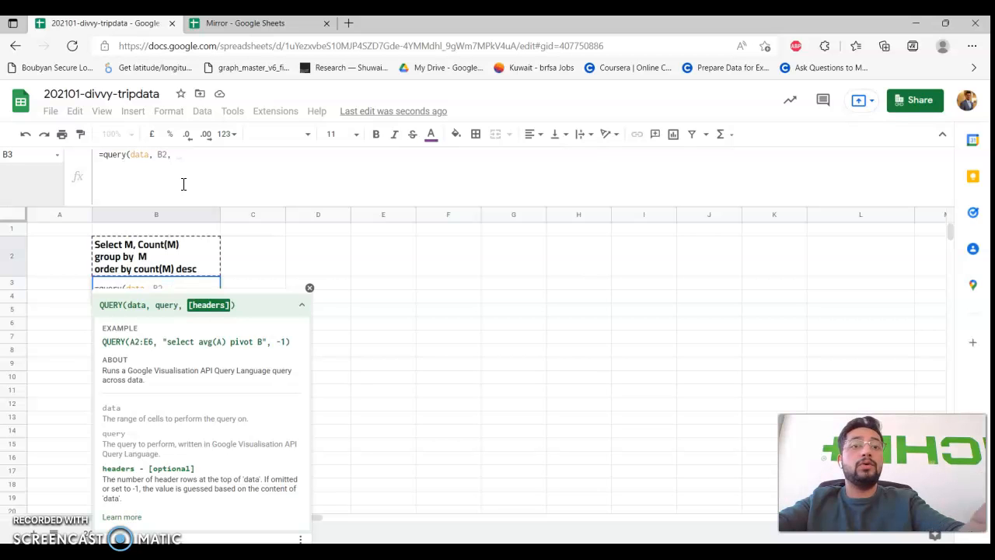
type("1")
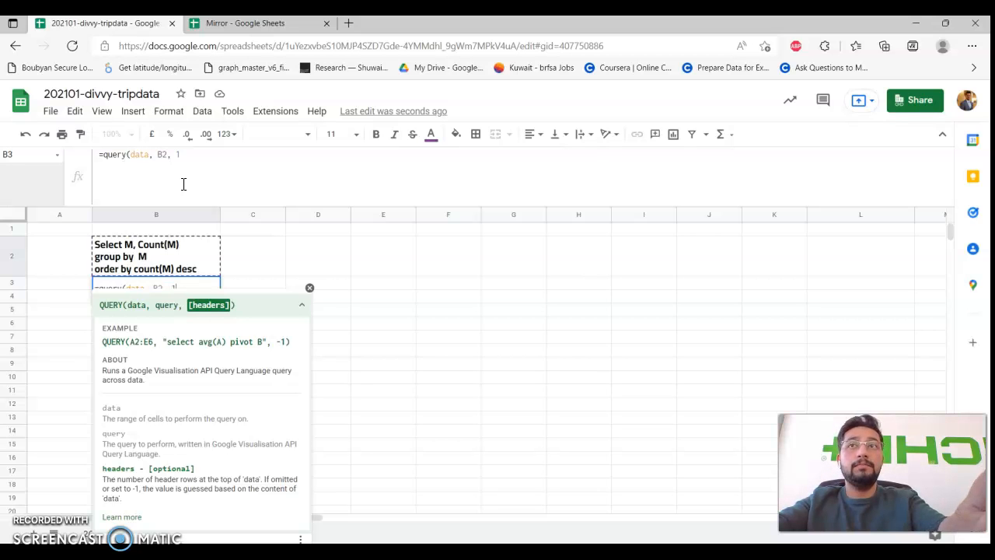
type(")")
key("Return")
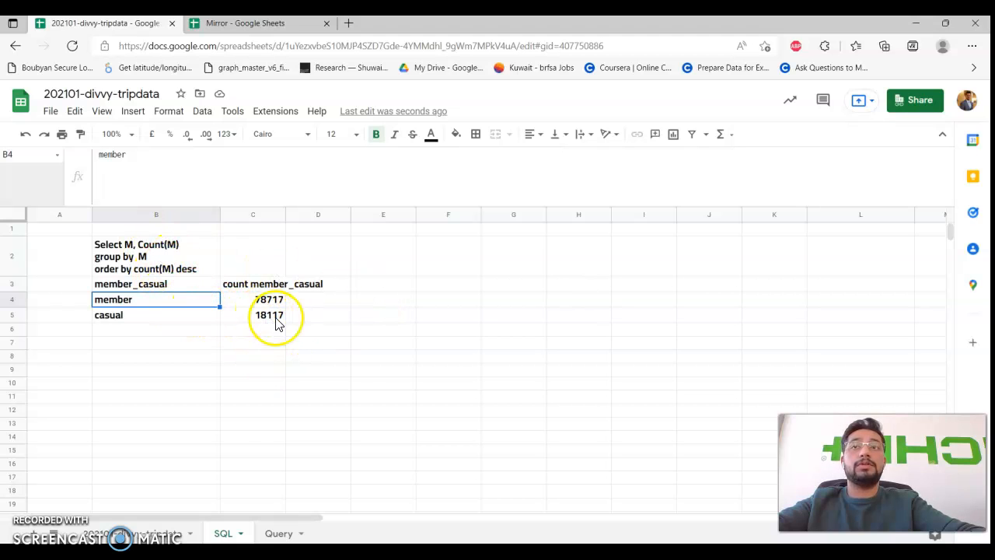
Copy the query text from B2 into F2.
left_click(189, 258)
key("ctrl+c")
left_click(433, 261)
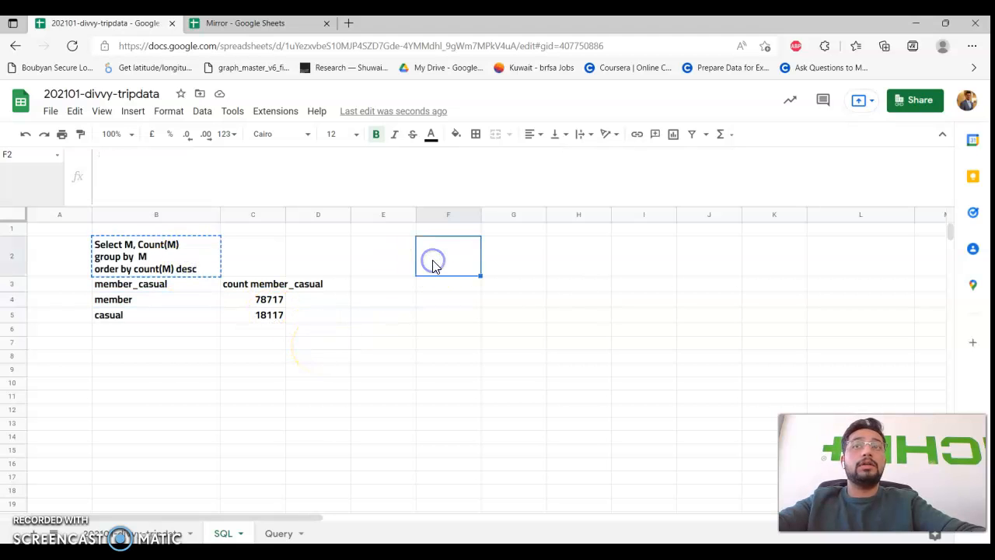
key("ctrl+v")
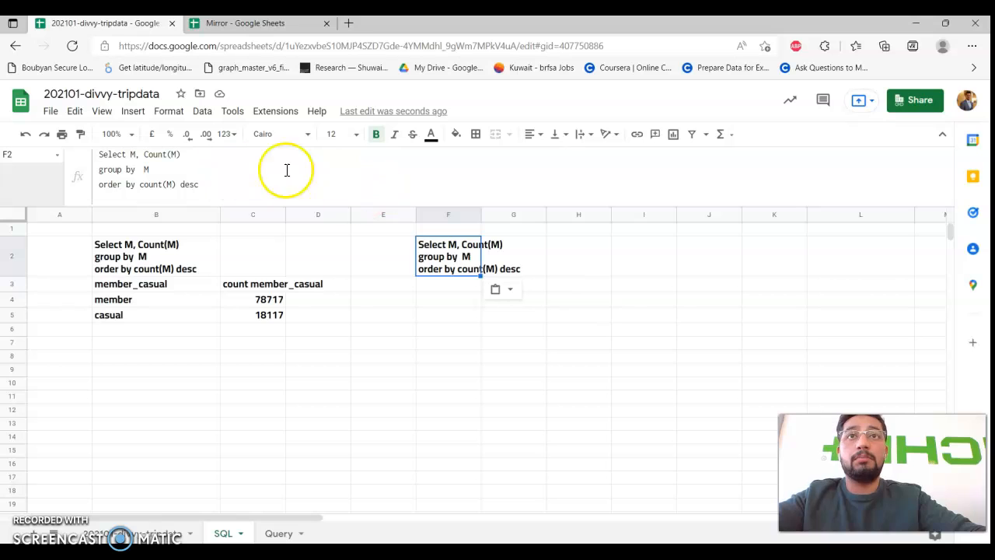
Insert a new 'where' line after the select line in F2's query.
left_click(231, 153)
key("ctrl+Return")
type("where")
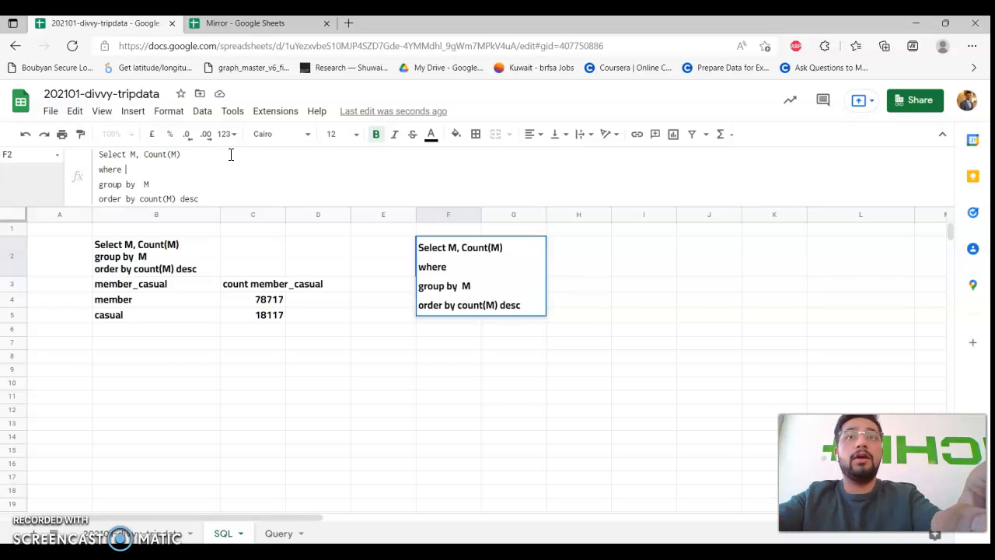
Complete F2's where line as C >= date '2021-01-01', after checking column C in the trip data.
type("C")
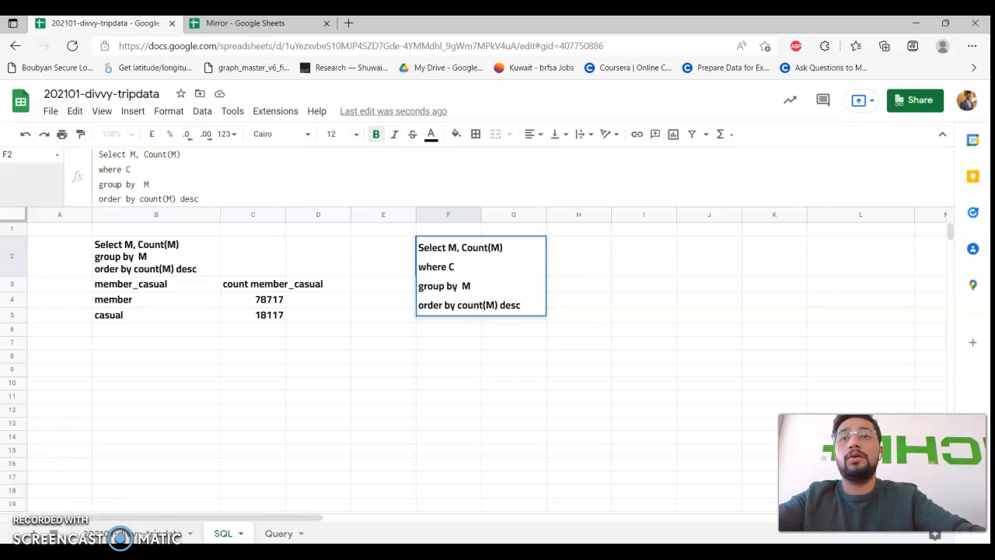
left_click(136, 533)
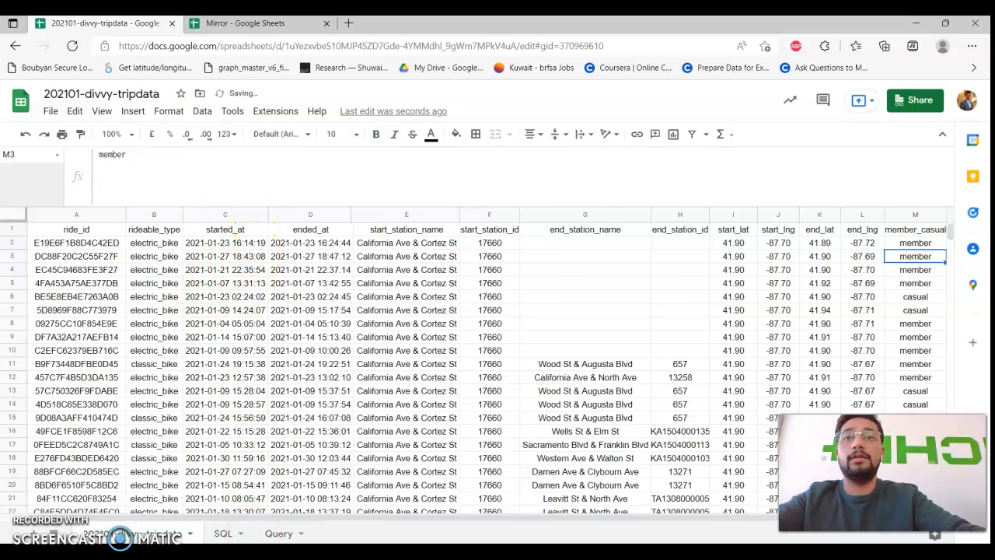
left_click(225, 533)
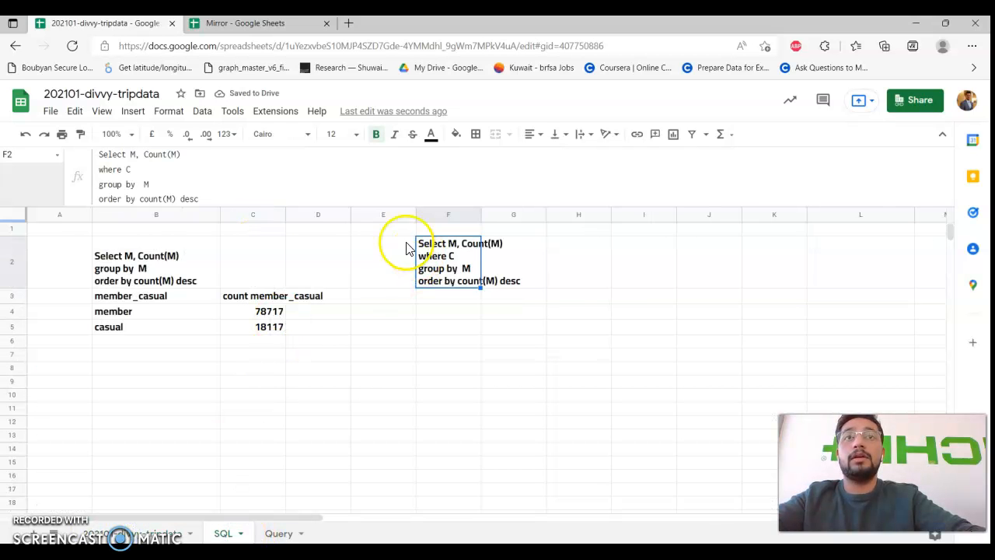
left_click(180, 172)
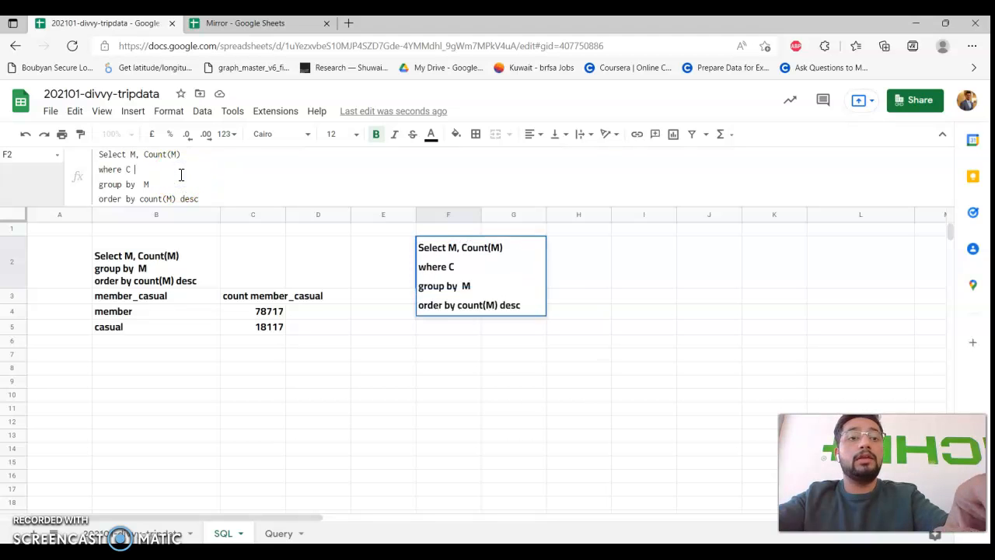
type(">= ")
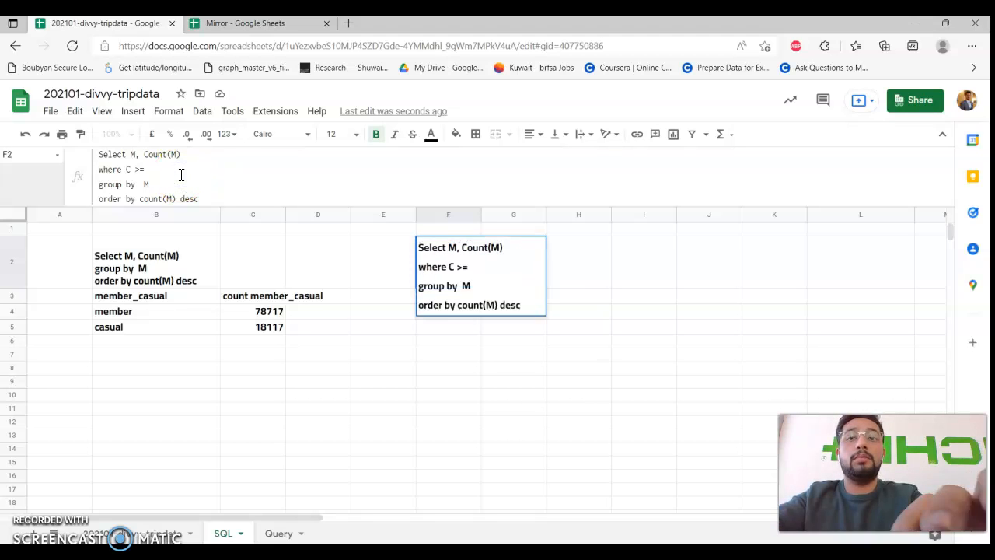
type("date")
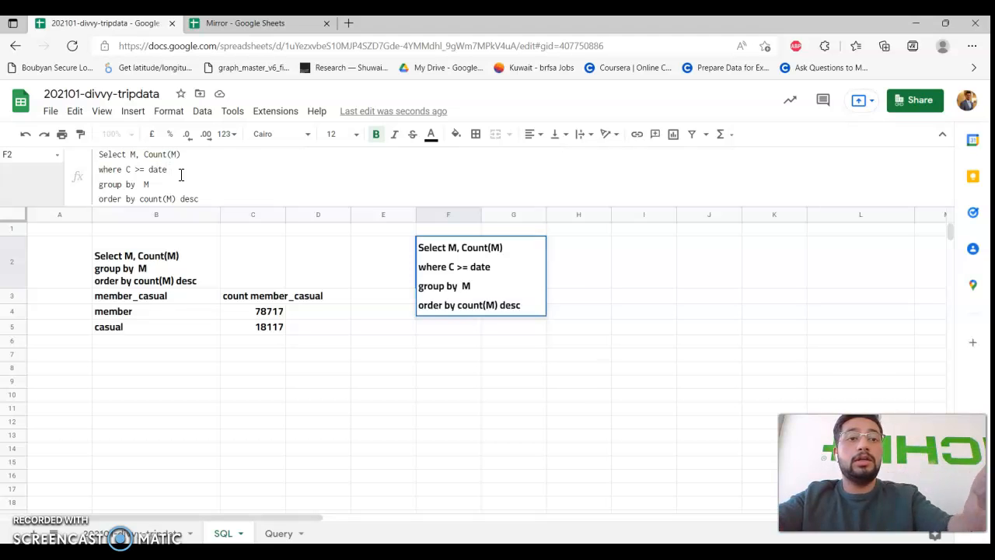
type(" '")
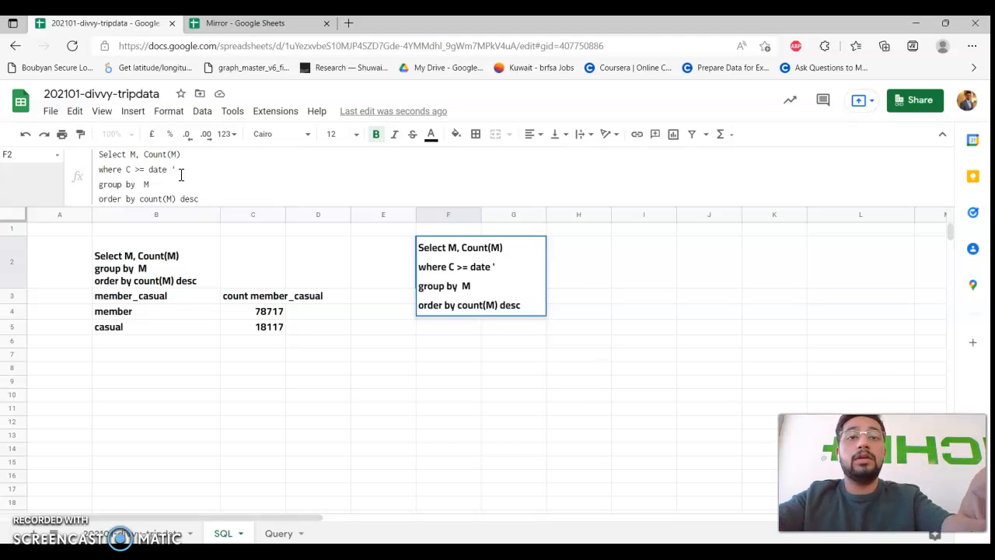
type("202")
left_click(171, 169)
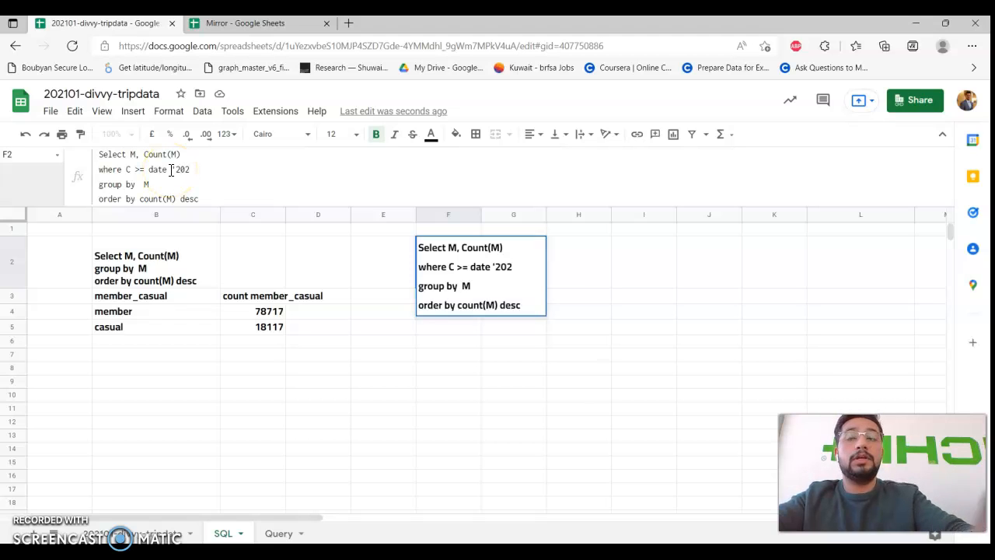
type("1")
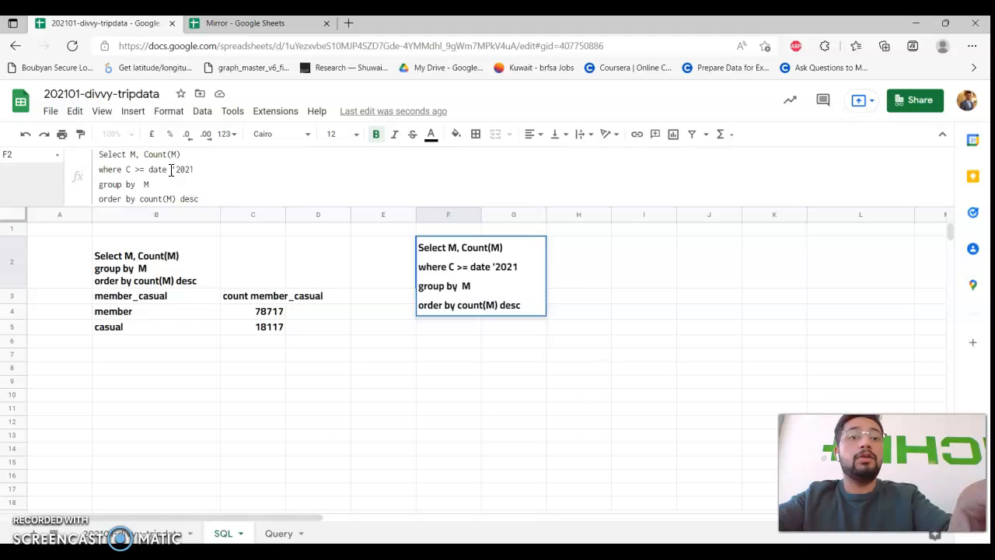
type("-")
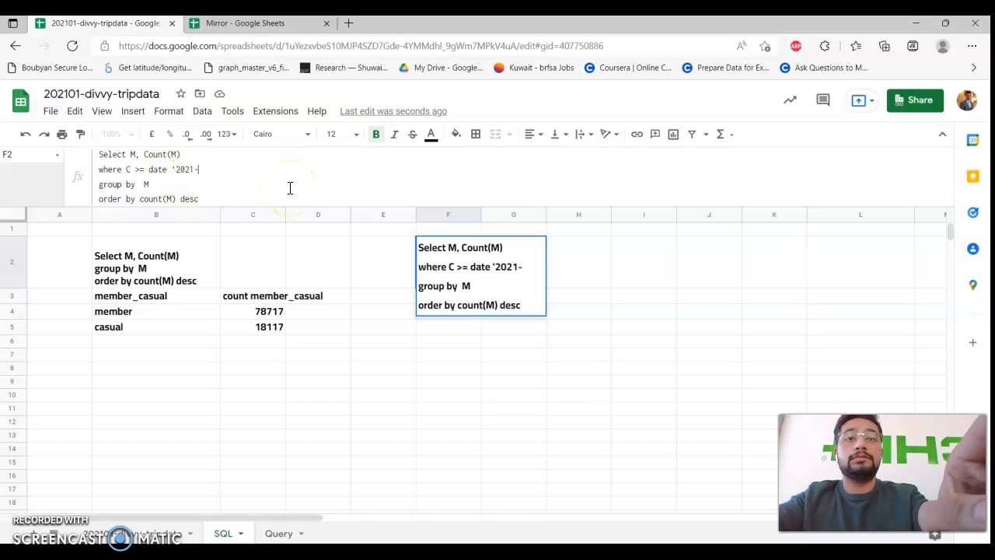
type("01-")
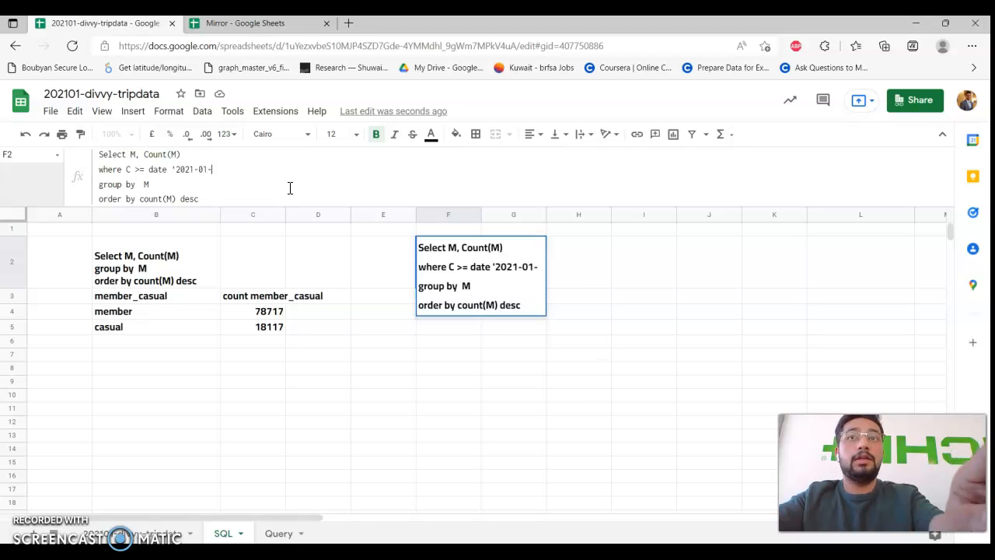
type("01")
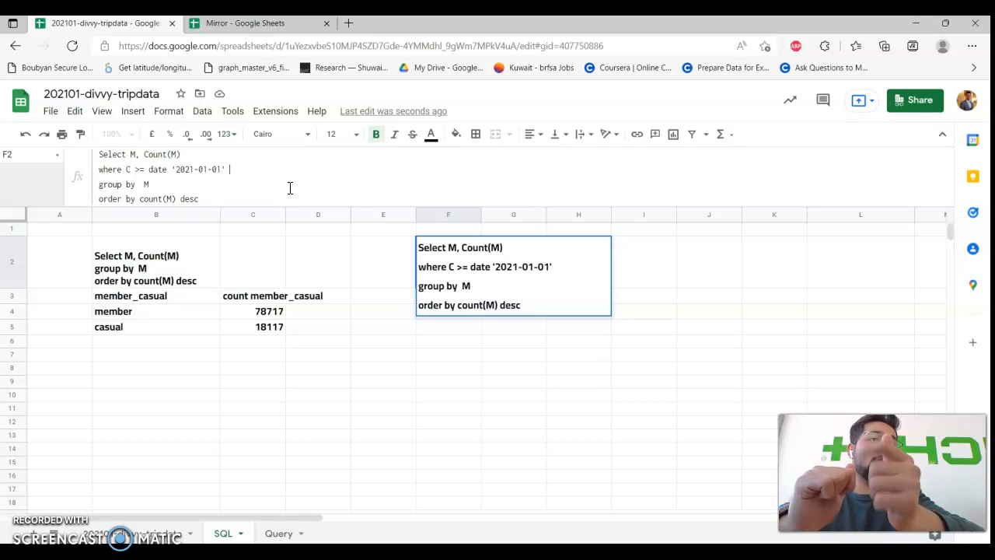
Extend F2's where line with and C <= date '2021-01-10'.
type("and")
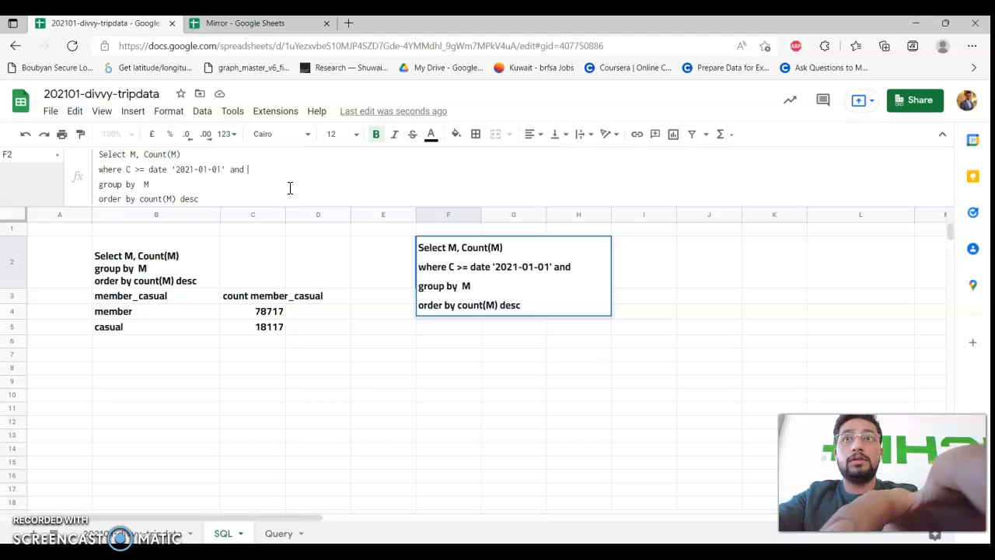
type(" C")
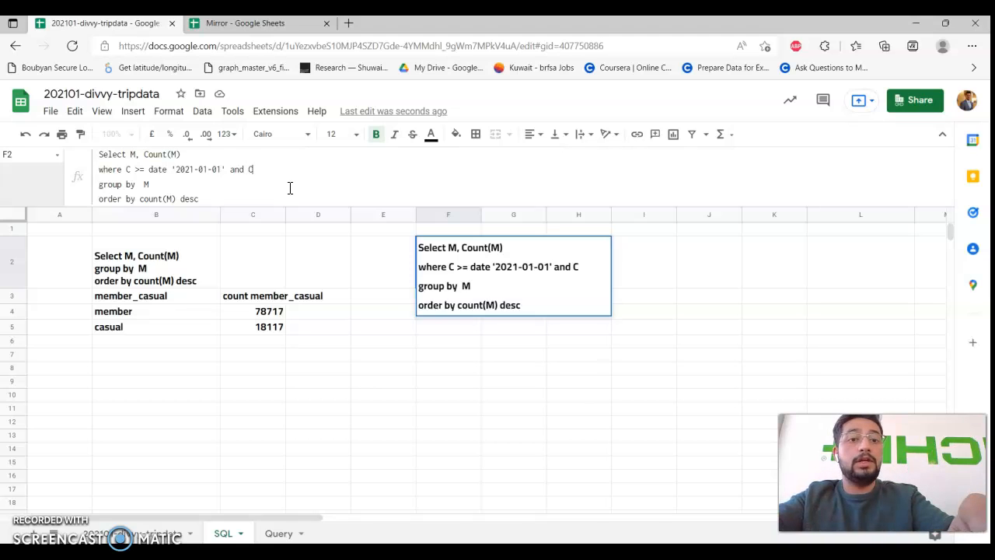
type("<=")
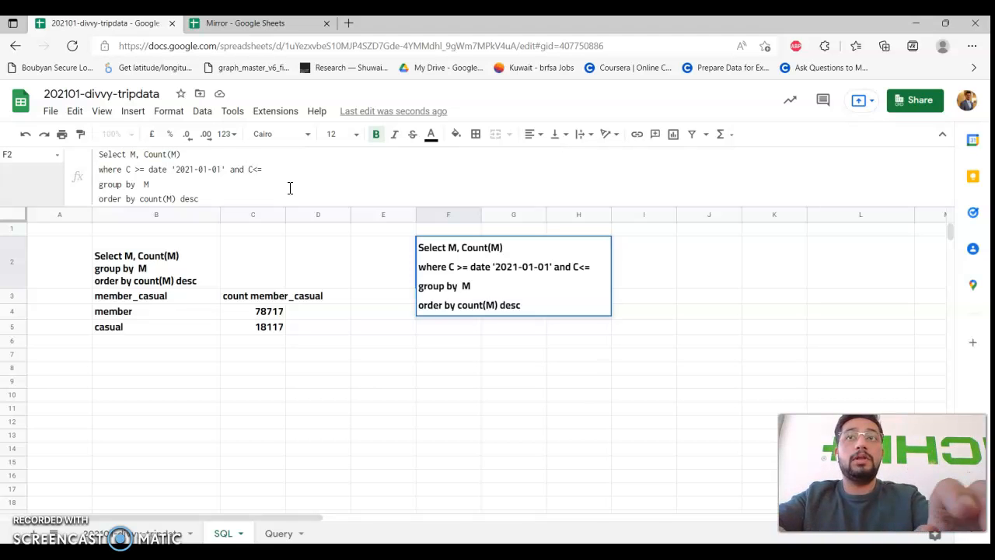
key("Right")
key("Right")
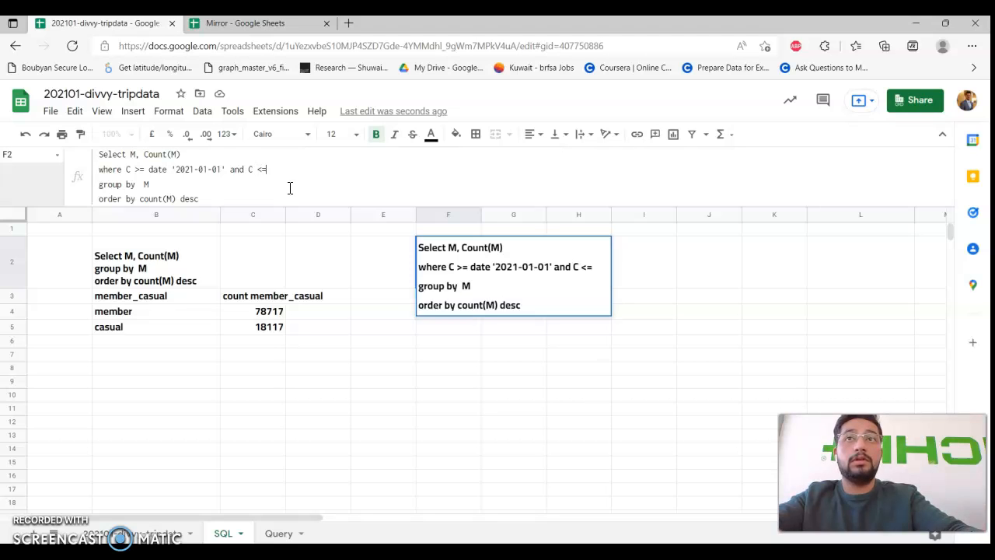
type("date ")
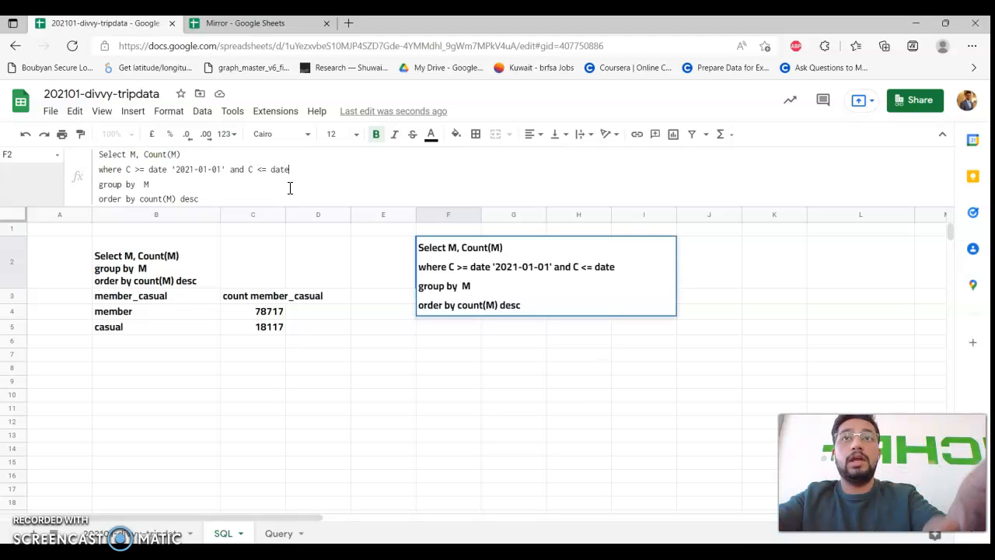
type("'")
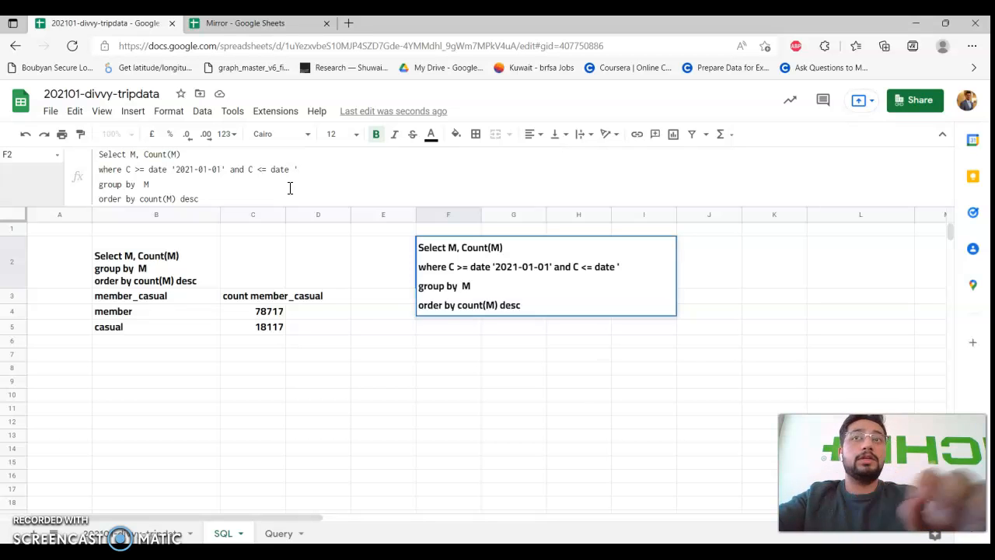
type("2021-01-")
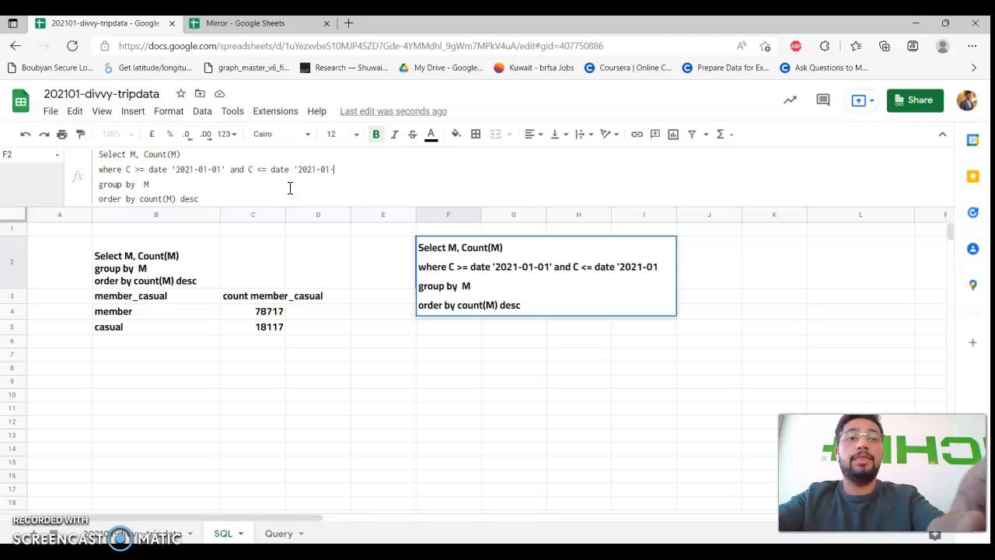
type("10'")
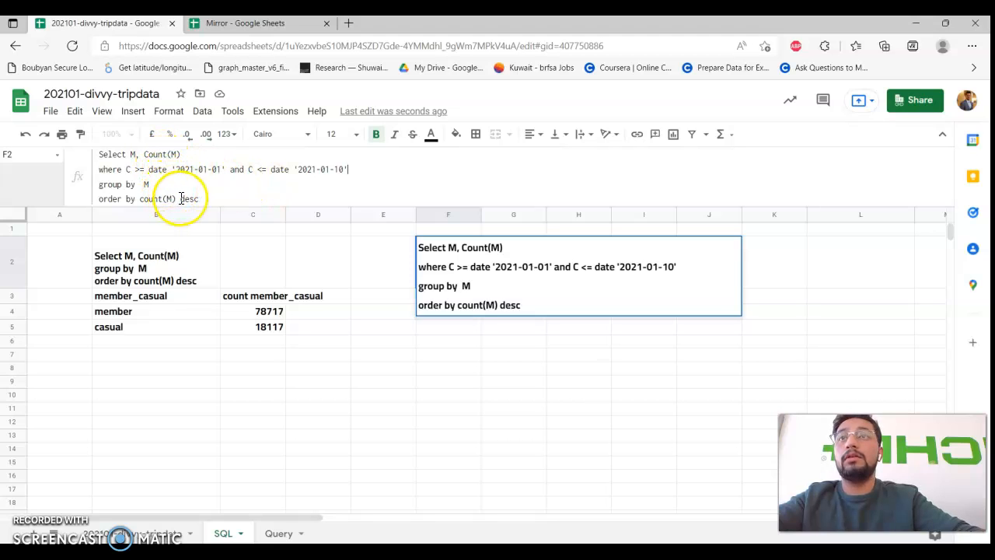
Enter =query(data,F2,1) in F3, showing member 23252 and casual 6120.
key("Return")
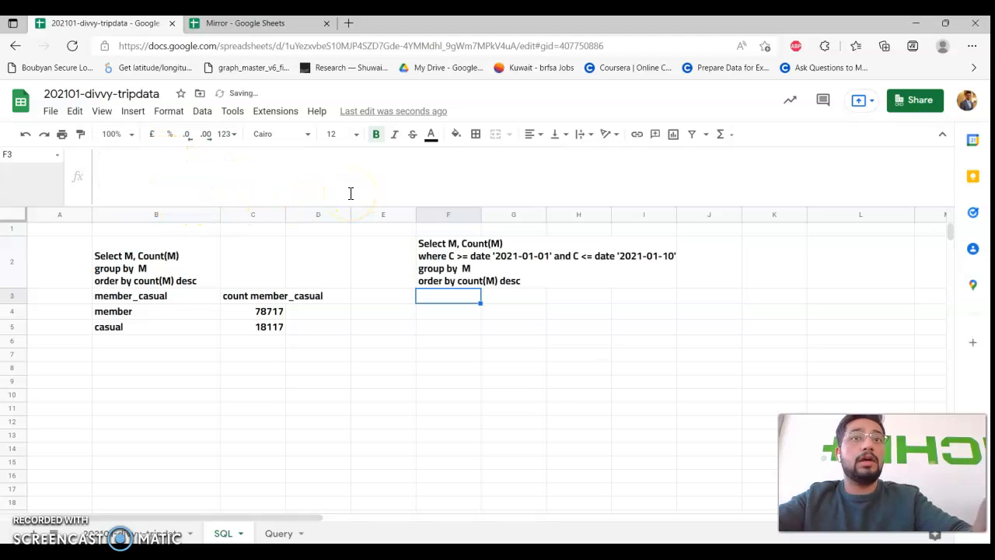
type("=que")
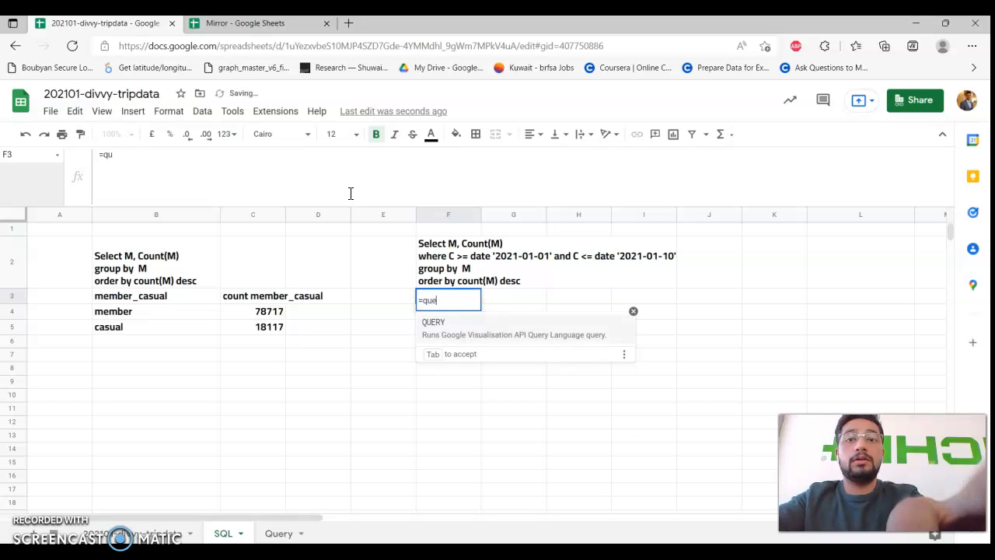
type("ry(da")
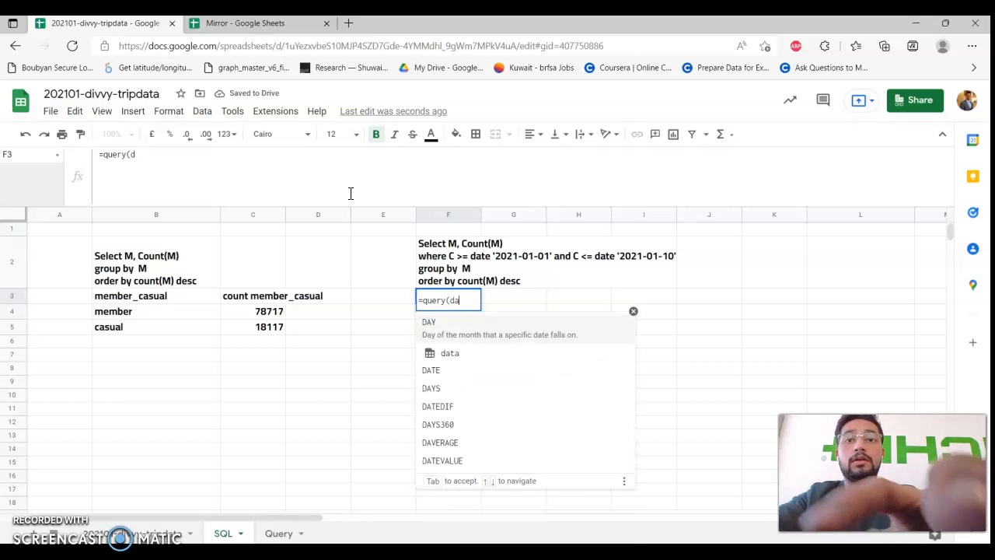
type("ta,F2")
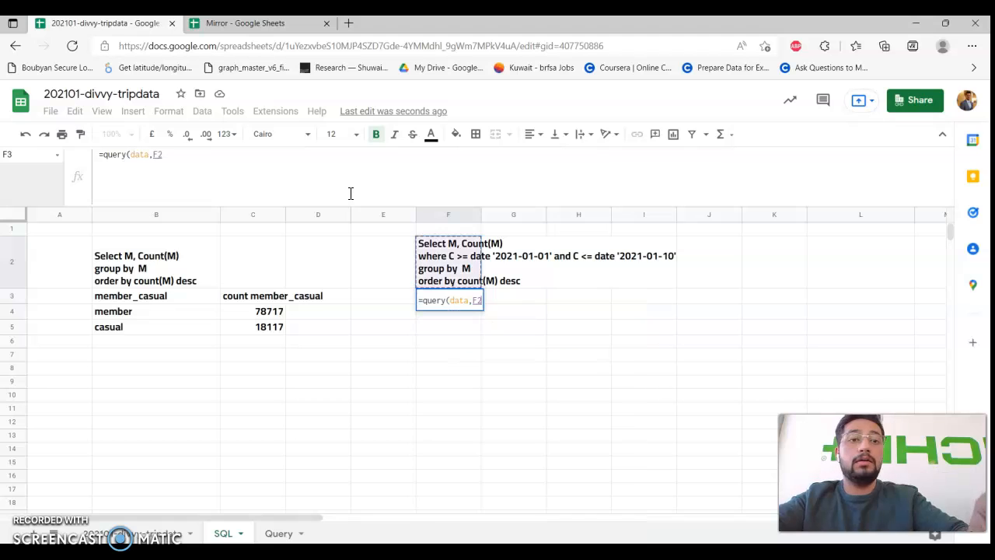
type(",1)")
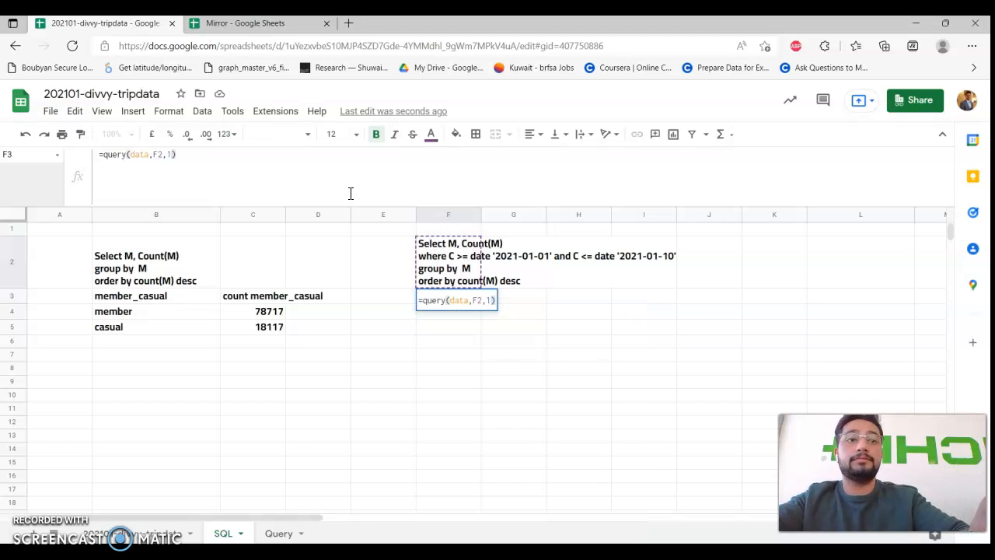
key("Return")
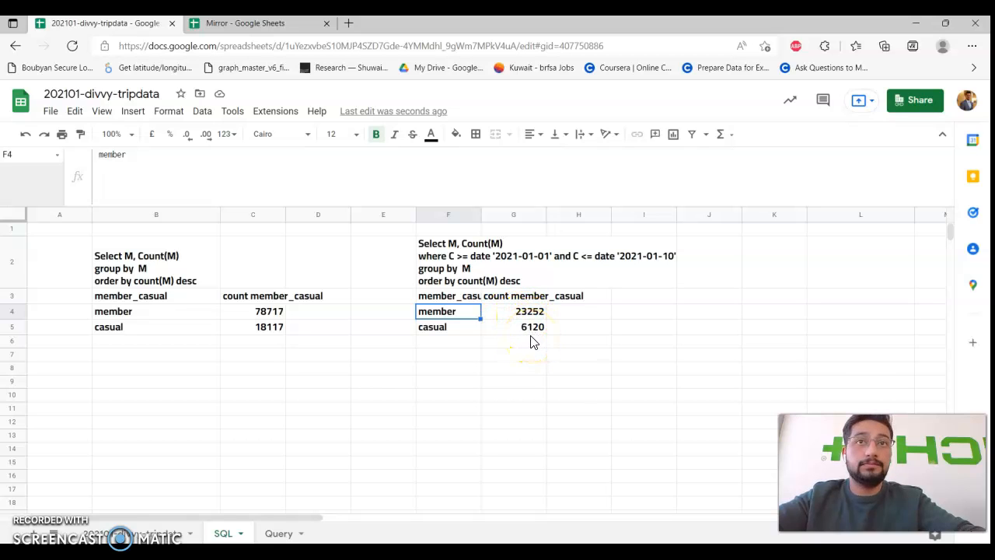
Widen column F so its labels show fully.
double_click(481, 213)
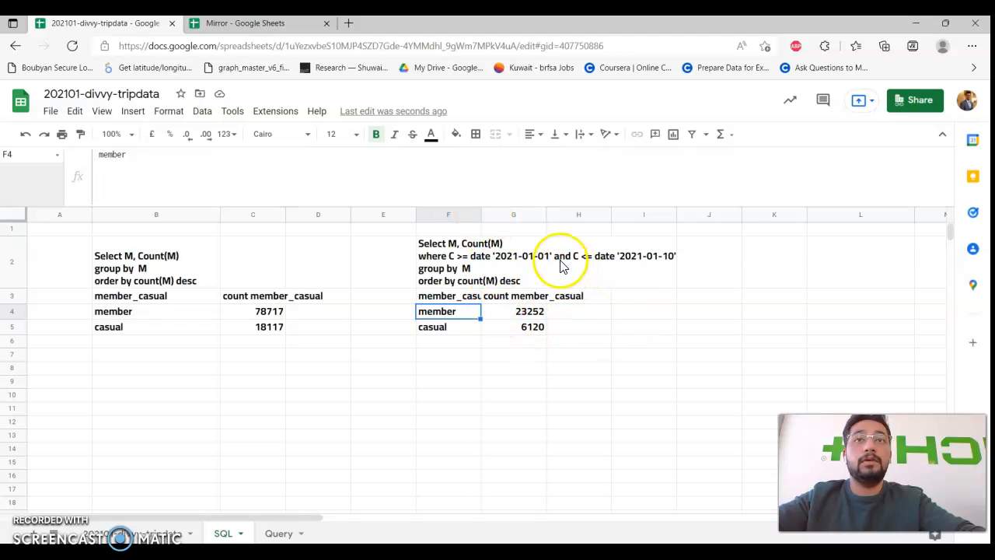
left_click_drag(679, 214, 568, 215)
left_click(780, 261)
scroll(760, 293, "right", 3)
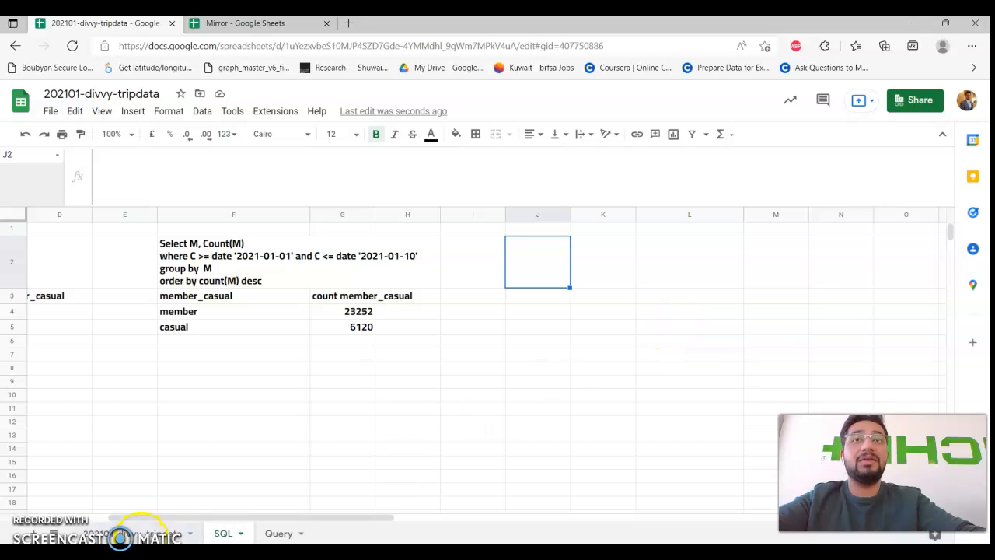
left_click(140, 534)
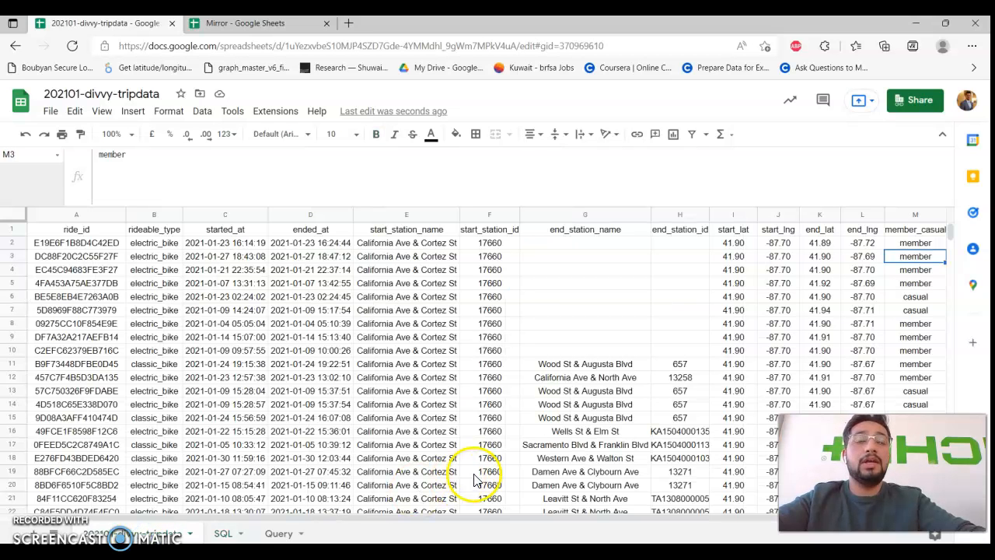
left_click(591, 391)
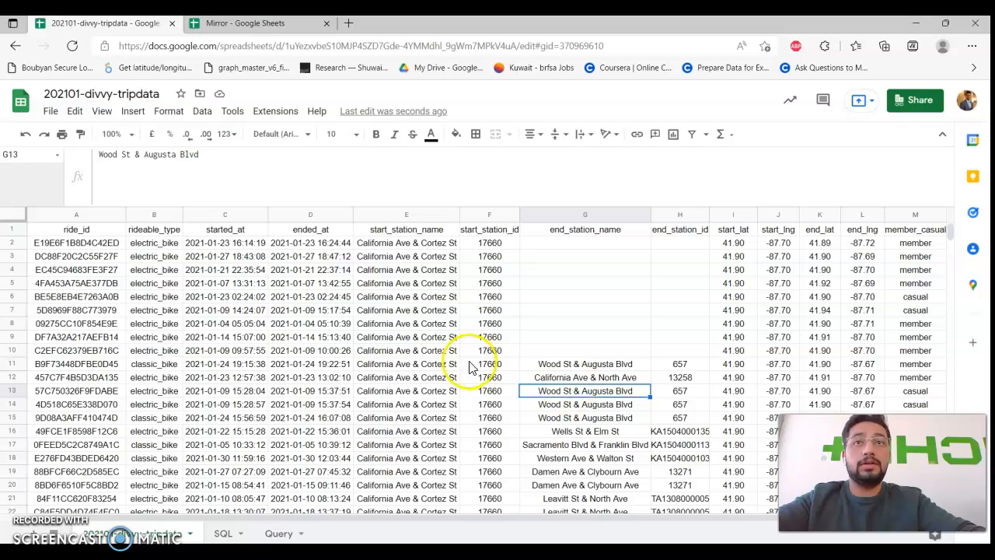
scroll(469, 365, "down", 10)
scroll(466, 364, "up", 10)
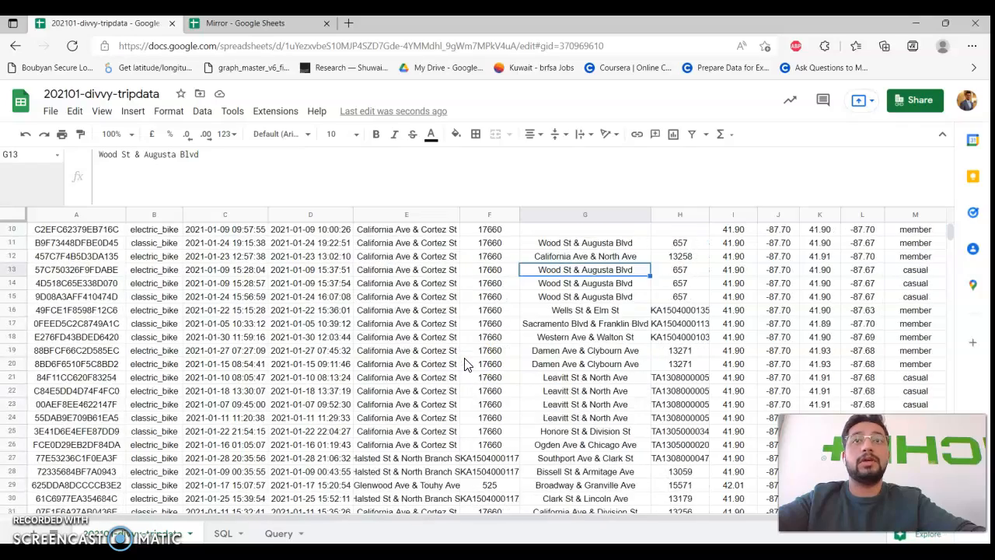
scroll(449, 351, "down", 6)
scroll(449, 351, "down", 20)
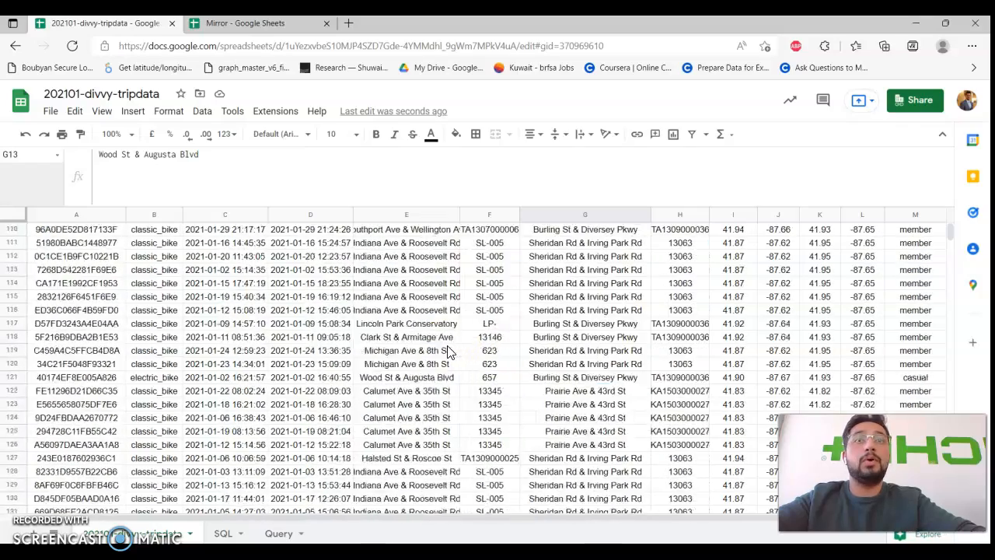
scroll(447, 351, "down", 9)
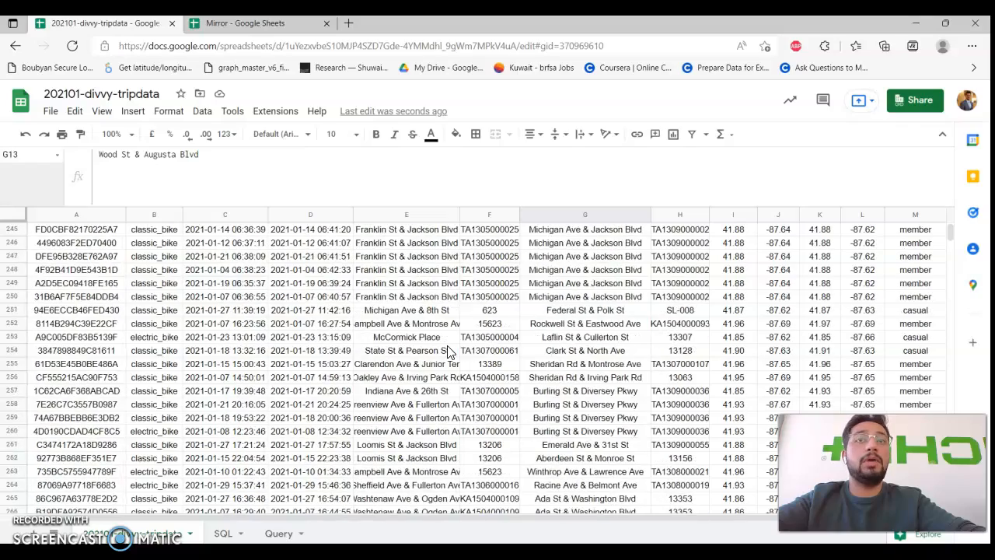
scroll(447, 351, "down", 9)
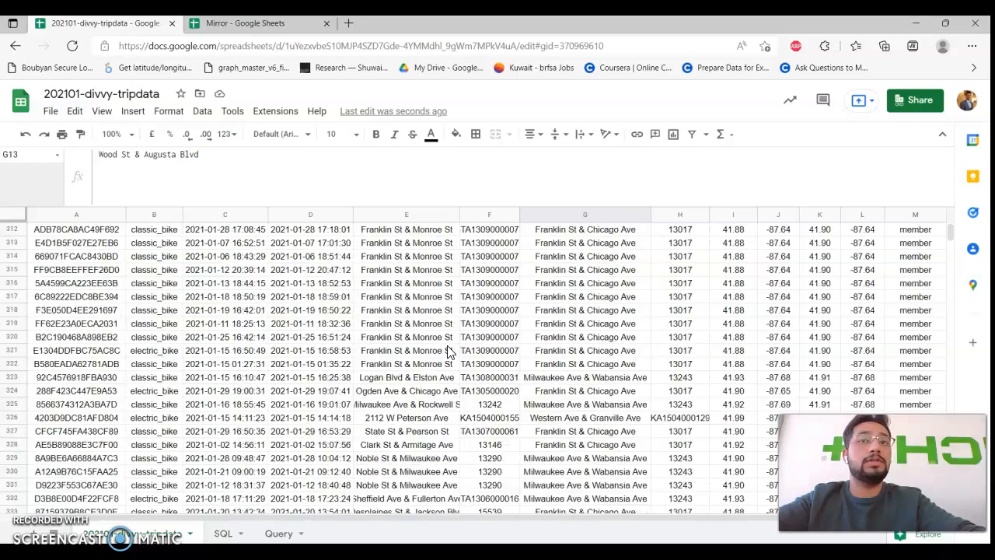
scroll(448, 351, "down", 13)
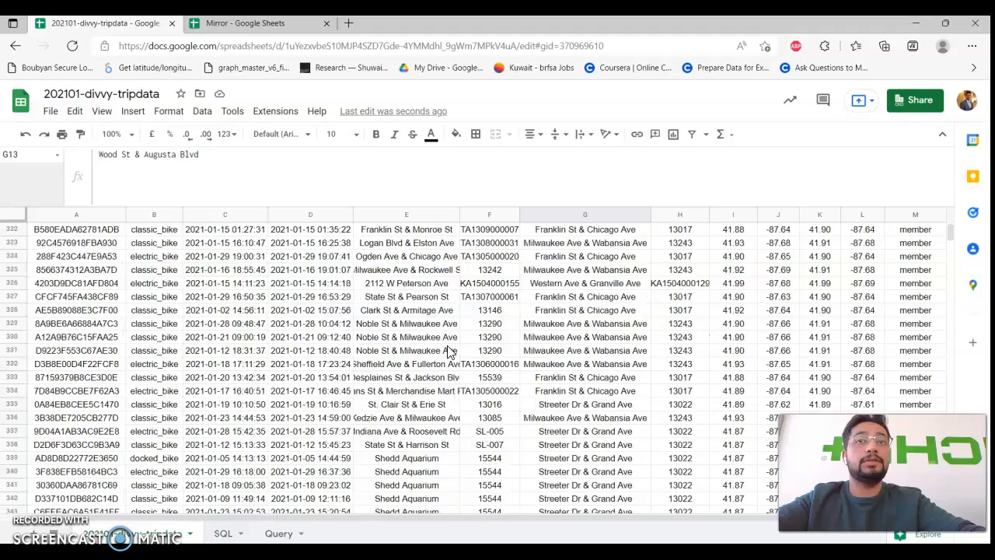
scroll(447, 351, "down", 13)
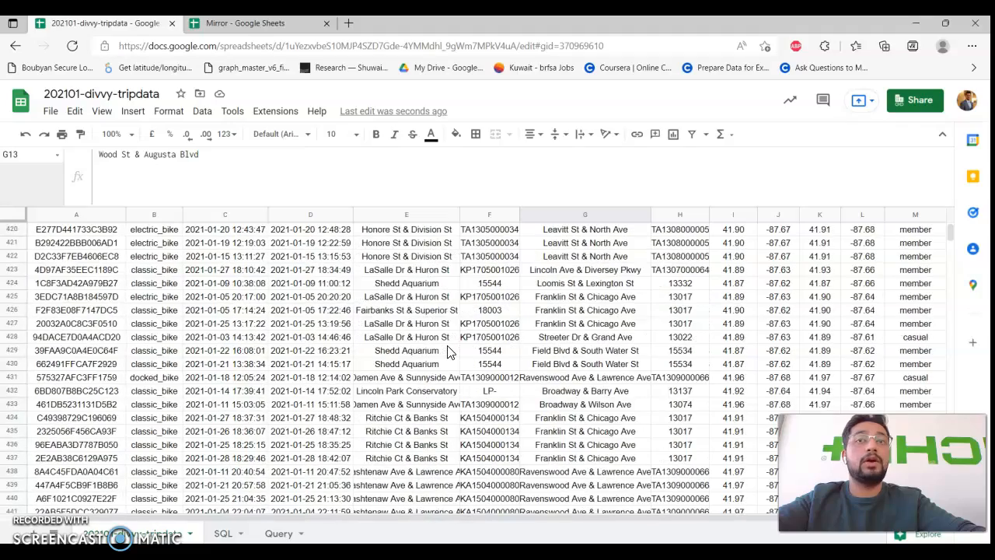
left_click(227, 533)
left_click(179, 172)
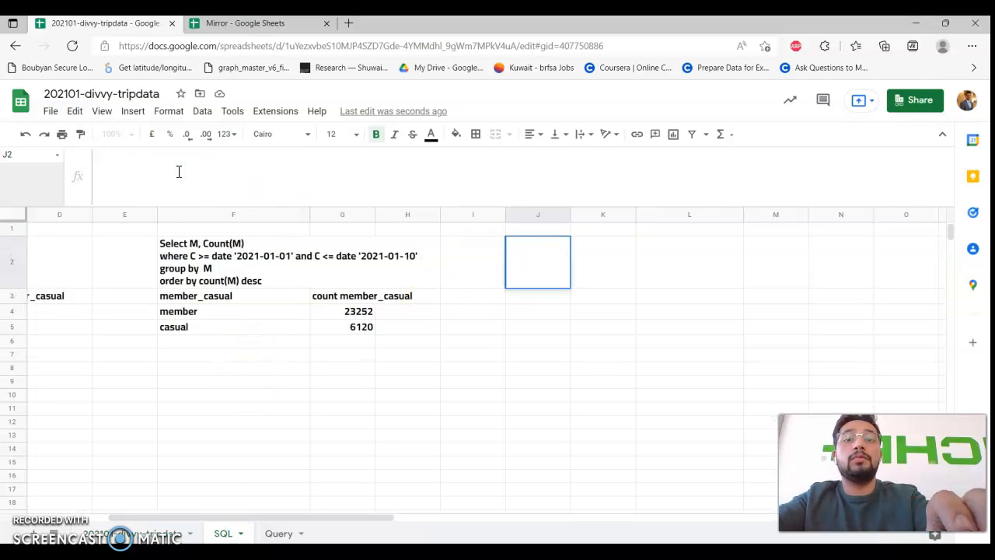
Paste the copied basic query into cell J2.
scroll(198, 282, "left", 3)
left_click(194, 281)
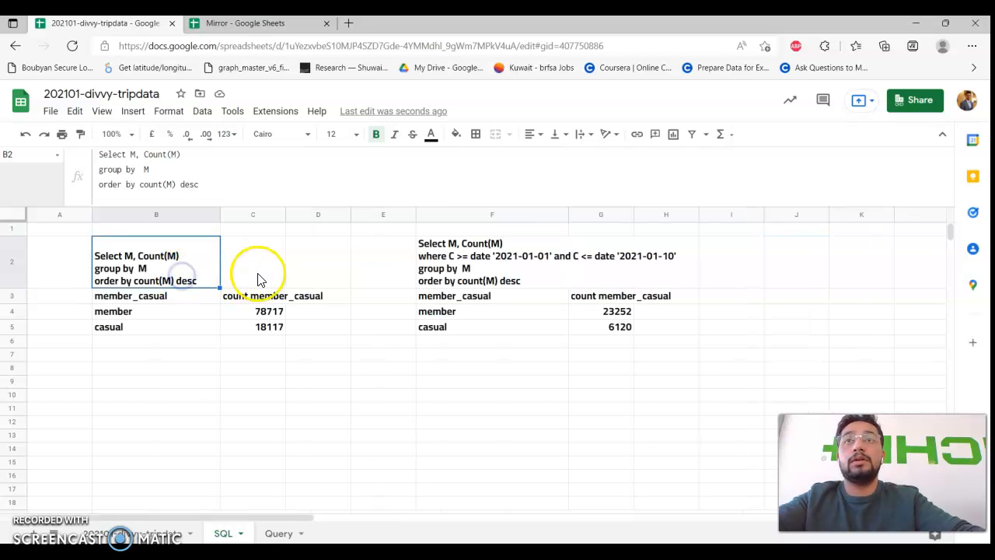
scroll(649, 277, "right", 3)
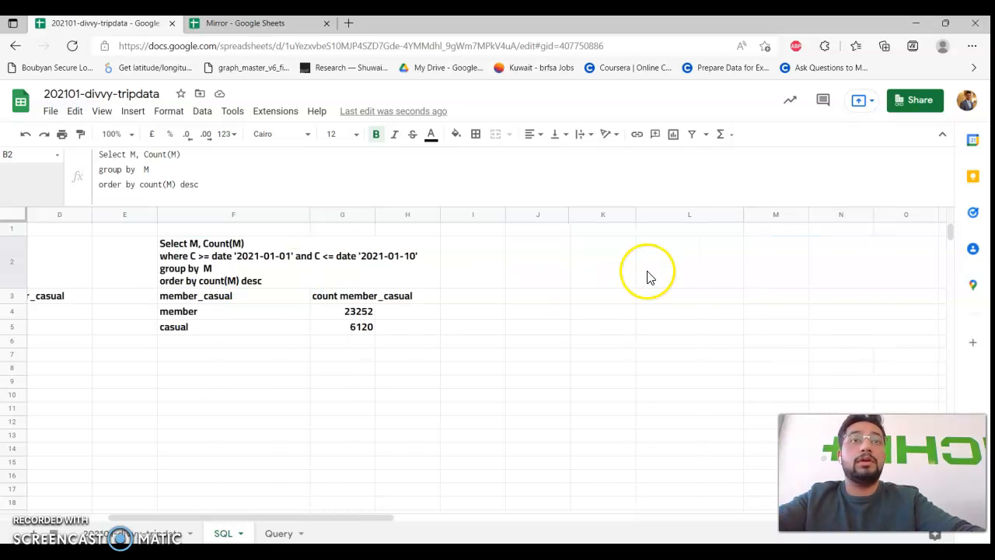
left_click(523, 259)
left_click(381, 170)
type("\"Select M, Count(M) group by  M order by count(M) desc\"")
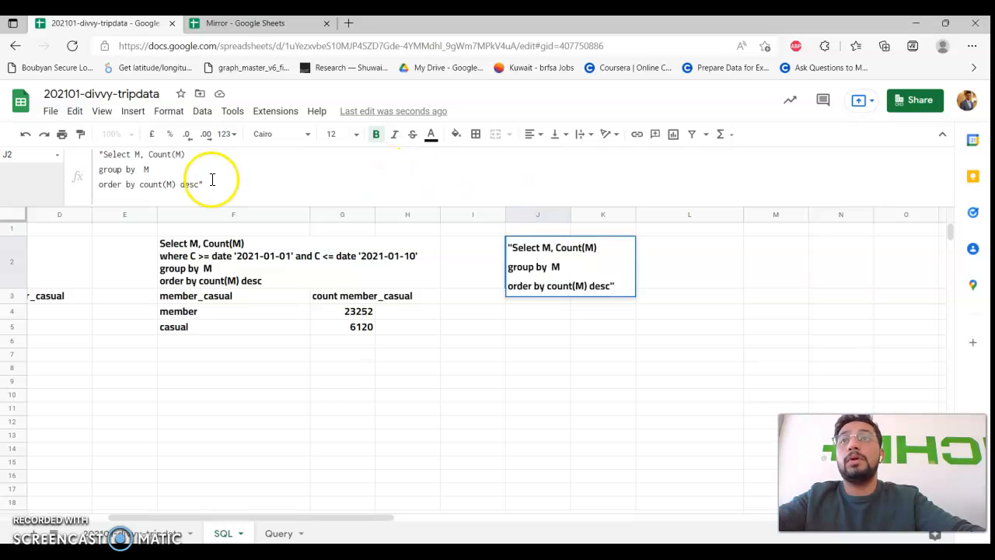
left_click(522, 327)
Remove the leading and trailing quotation marks from J2's query, then check the trip data columns.
left_click(552, 255)
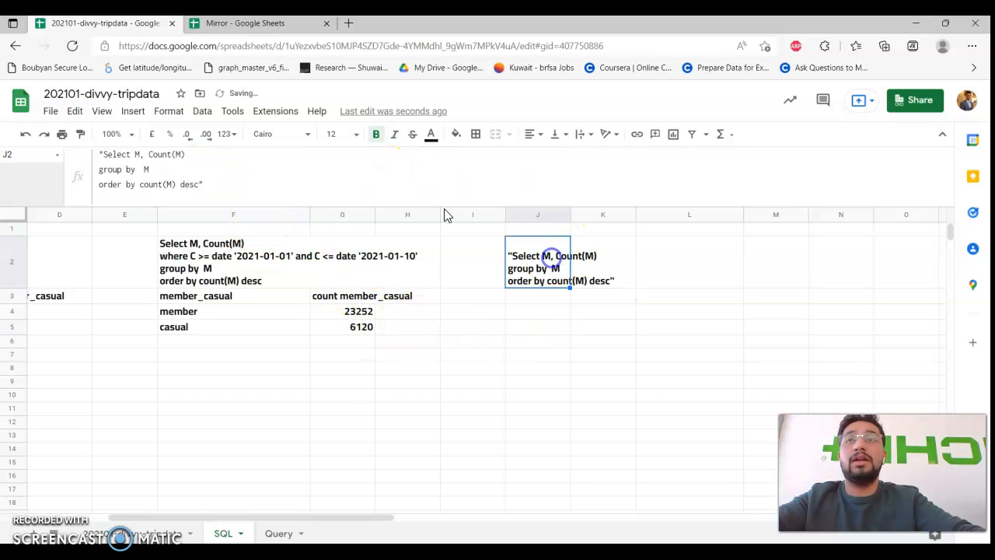
left_click(102, 153)
key("BackSpace")
left_click(204, 184)
key("BackSpace")
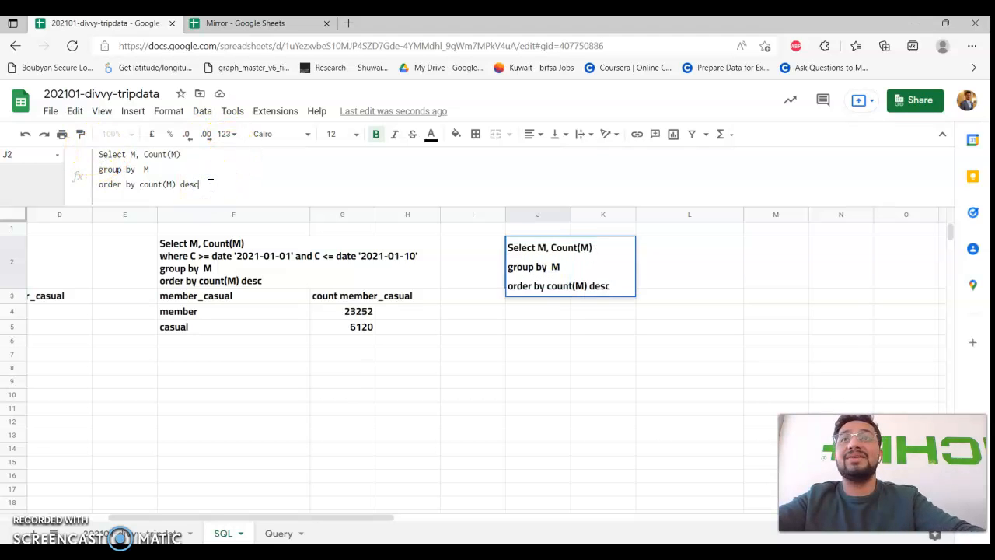
left_click(186, 154)
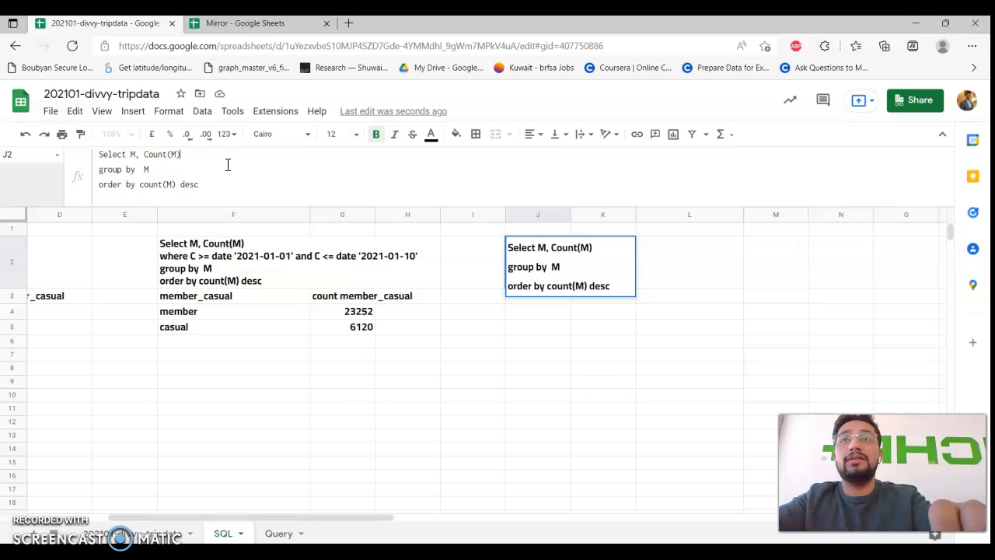
left_click(134, 155)
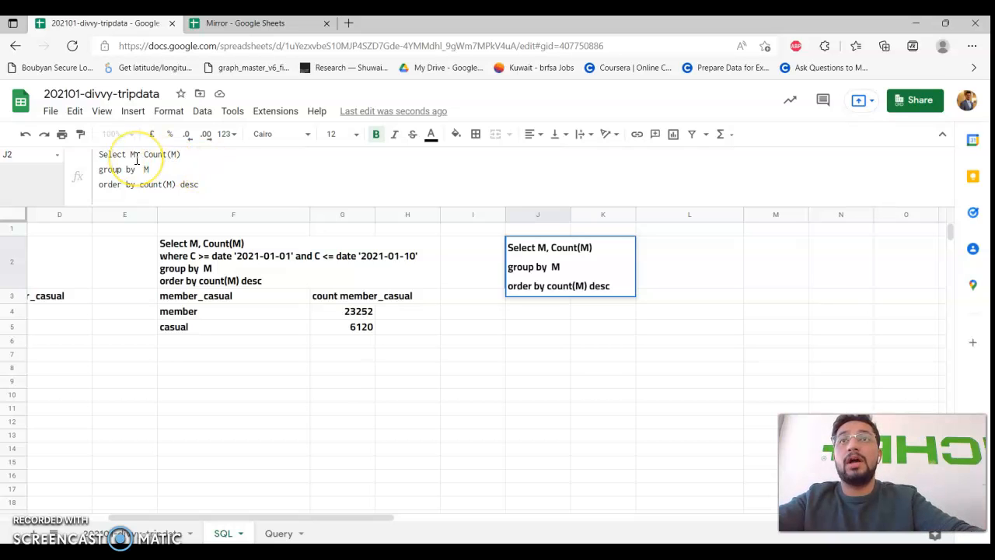
left_click(141, 531)
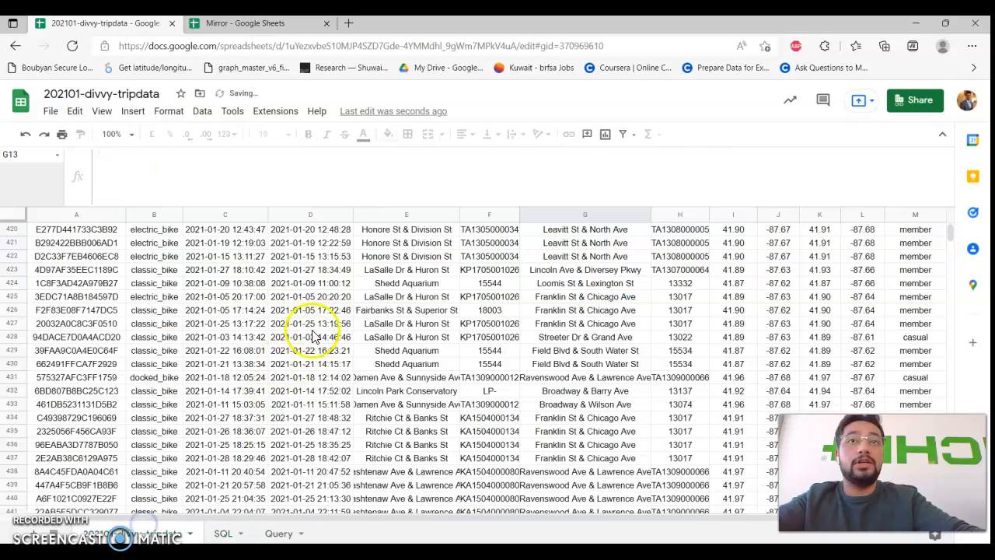
scroll(485, 249, "up", 10)
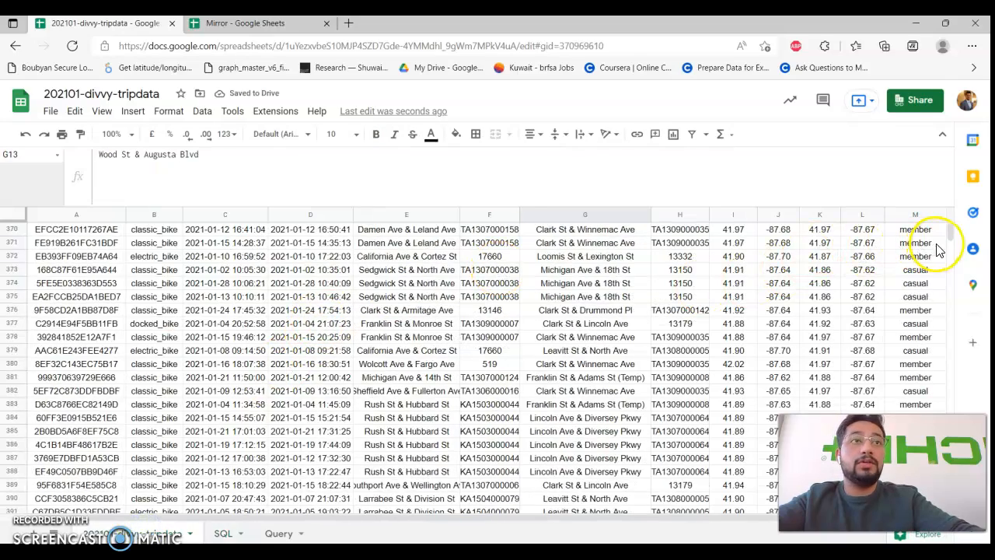
left_click_drag(950, 228, 950, 207)
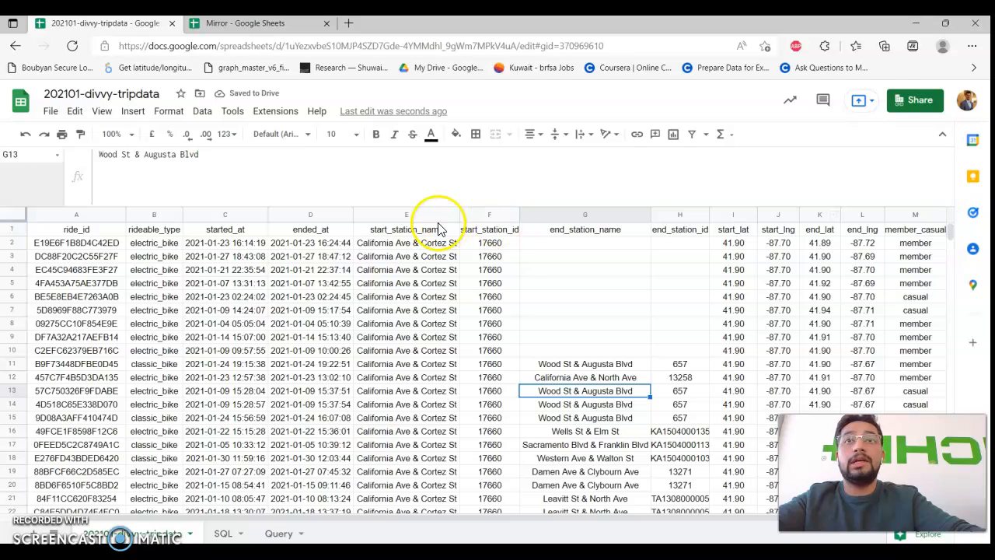
Add E, after Select in J2 and start a 'where lower(E)' line, checking the trip data columns.
left_click(223, 533)
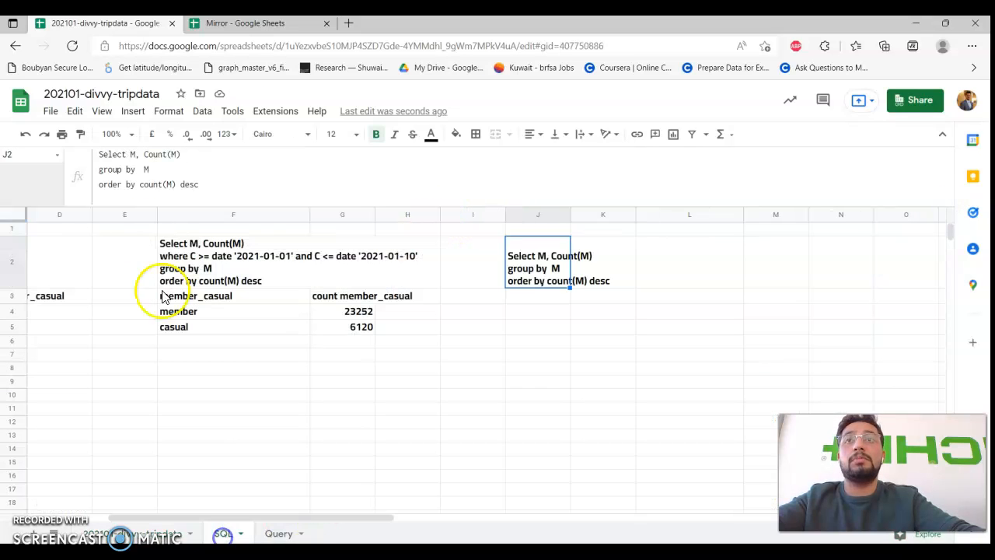
left_click(129, 154)
type("E,")
left_click(196, 156)
key("ctrl+Return")
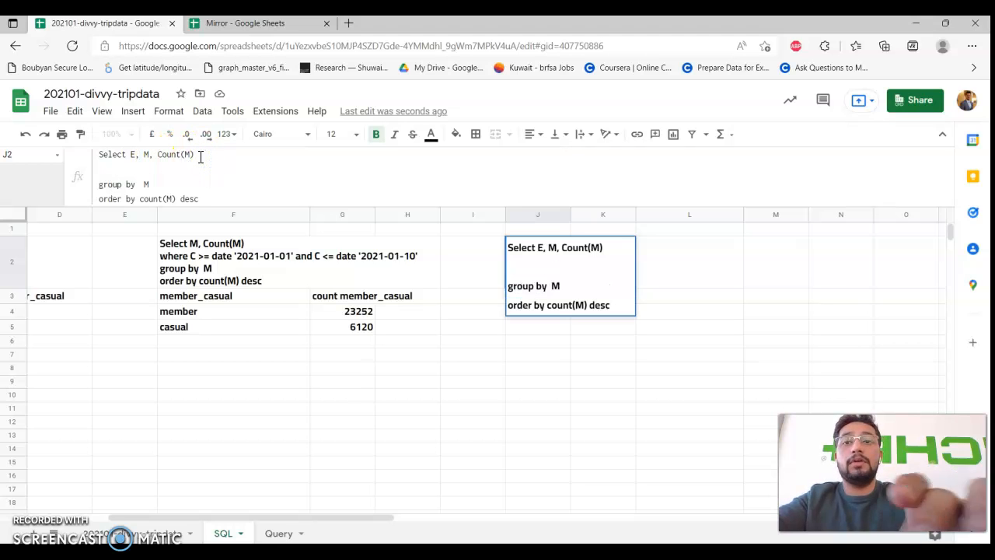
type("where lo")
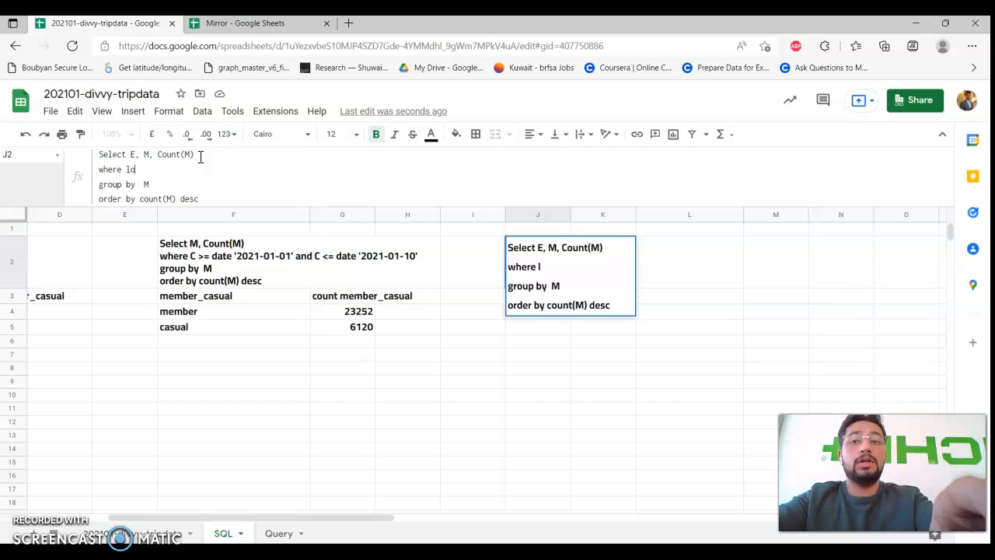
type("wer(E)")
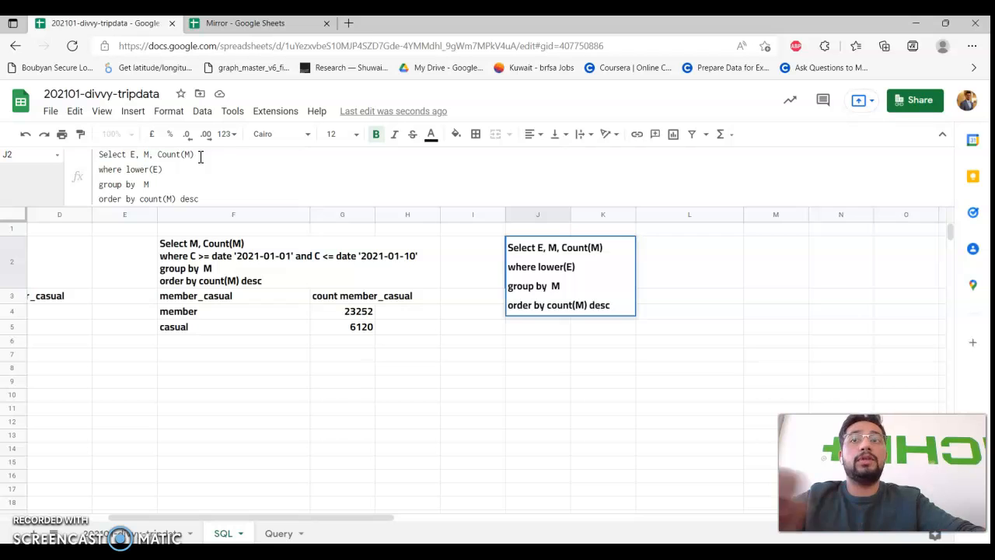
left_click(146, 528)
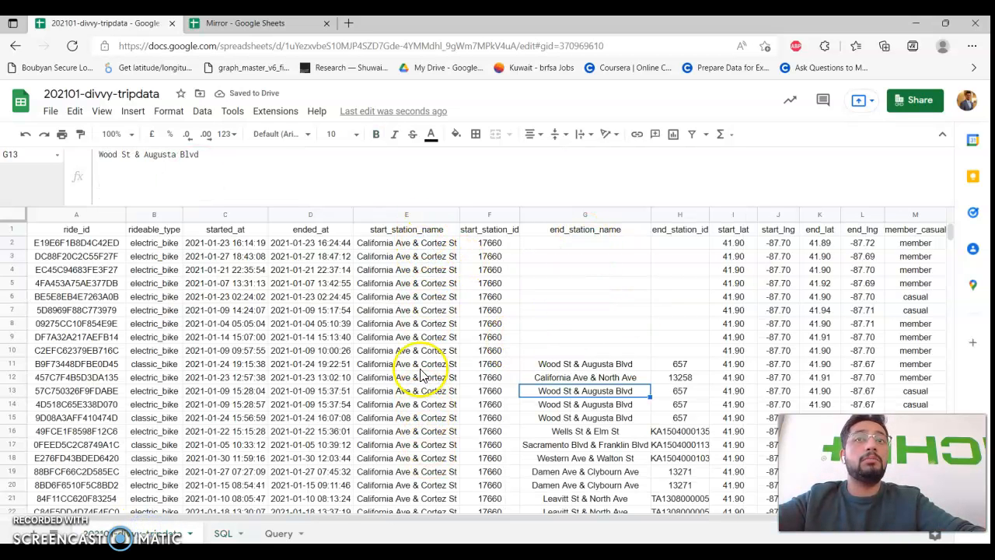
left_click(229, 532)
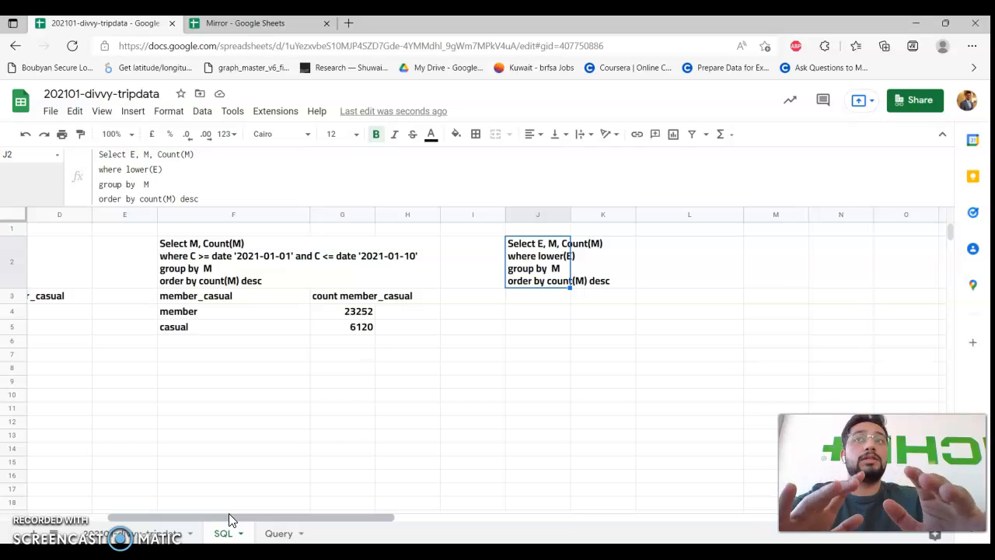
Finish the where line with contains 'university' and change the grouping to group by E, M.
left_click(197, 169)
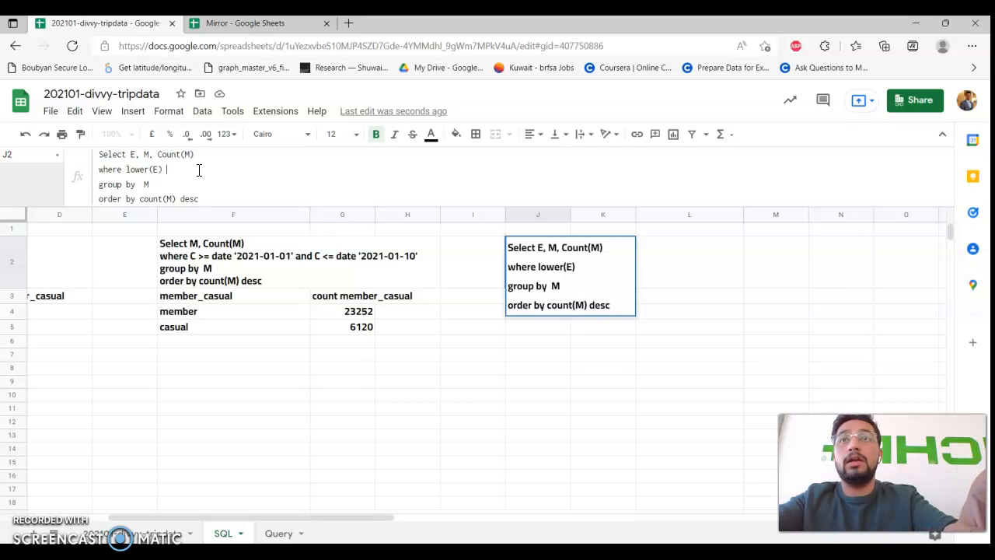
type("contain")
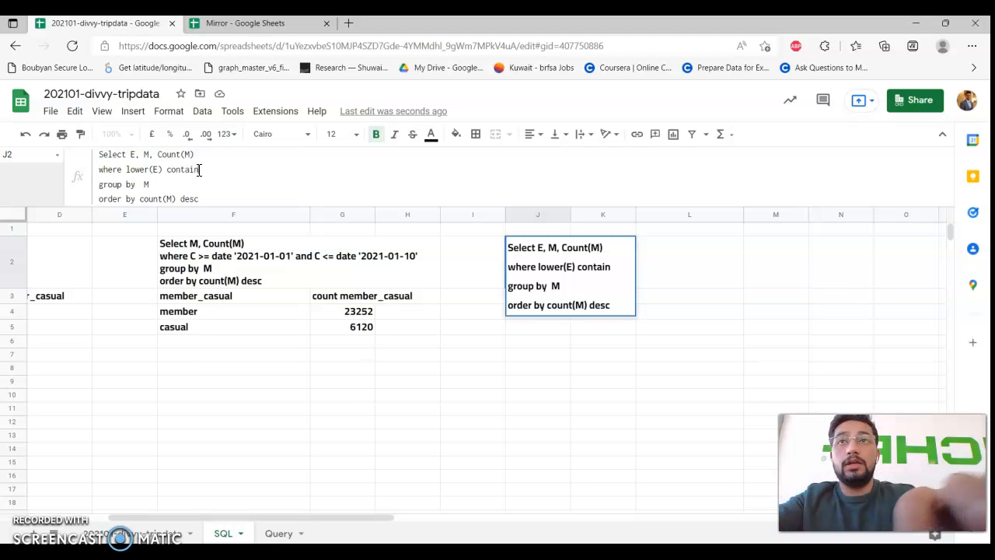
type("s")
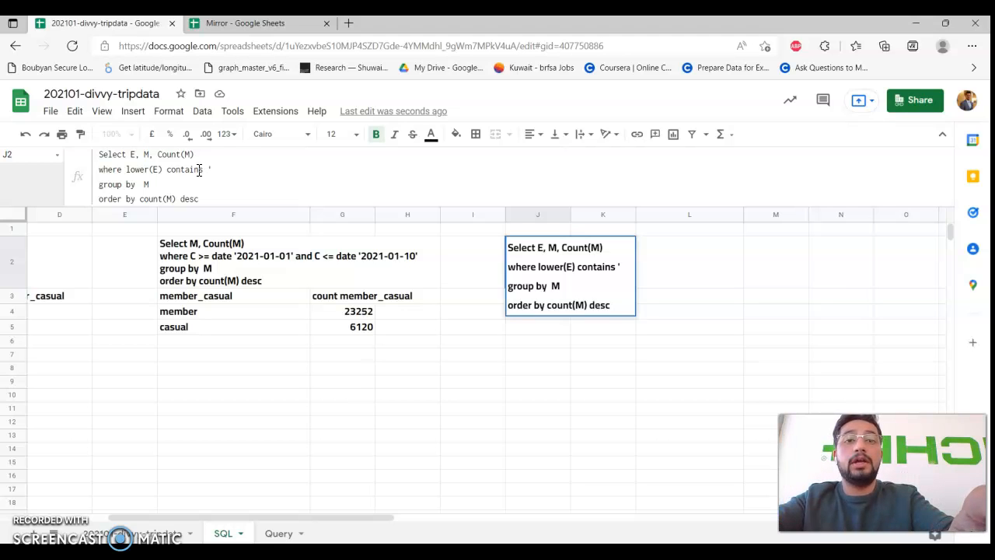
type("'university")
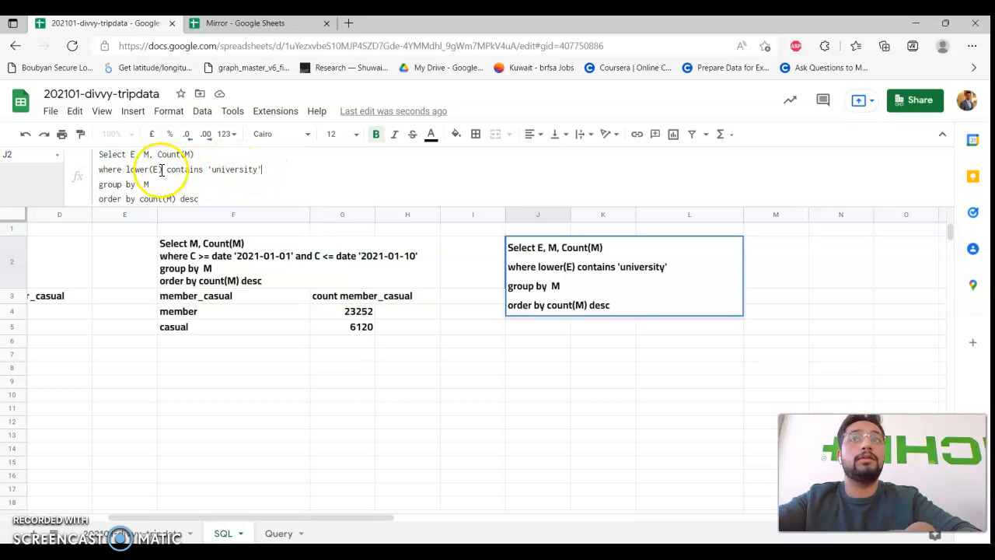
left_click(137, 174)
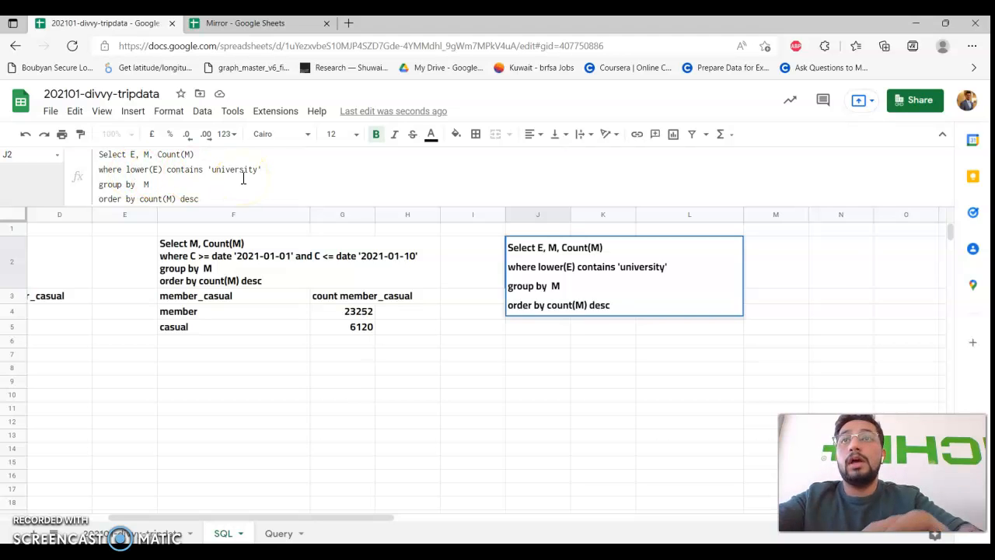
left_click(142, 184)
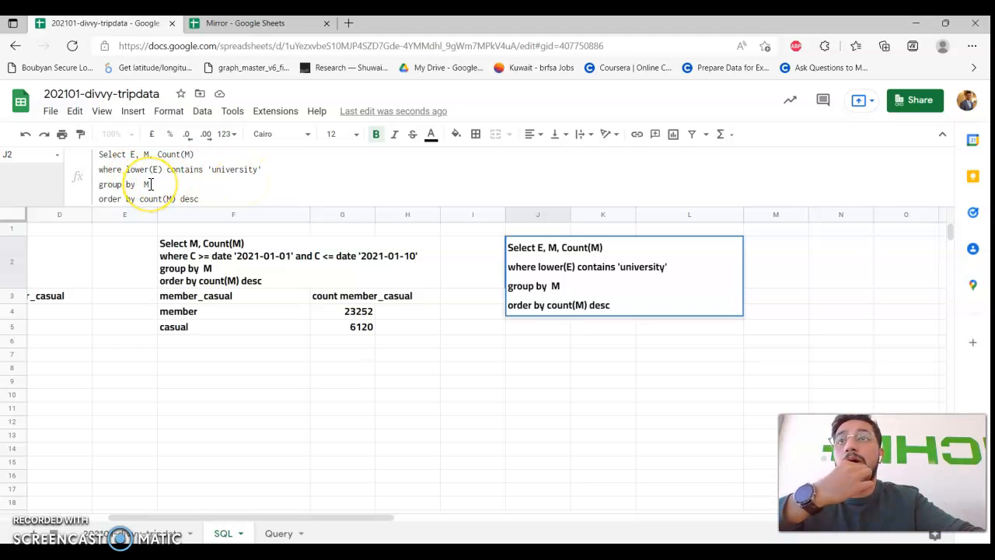
left_click(149, 183)
left_click(315, 185)
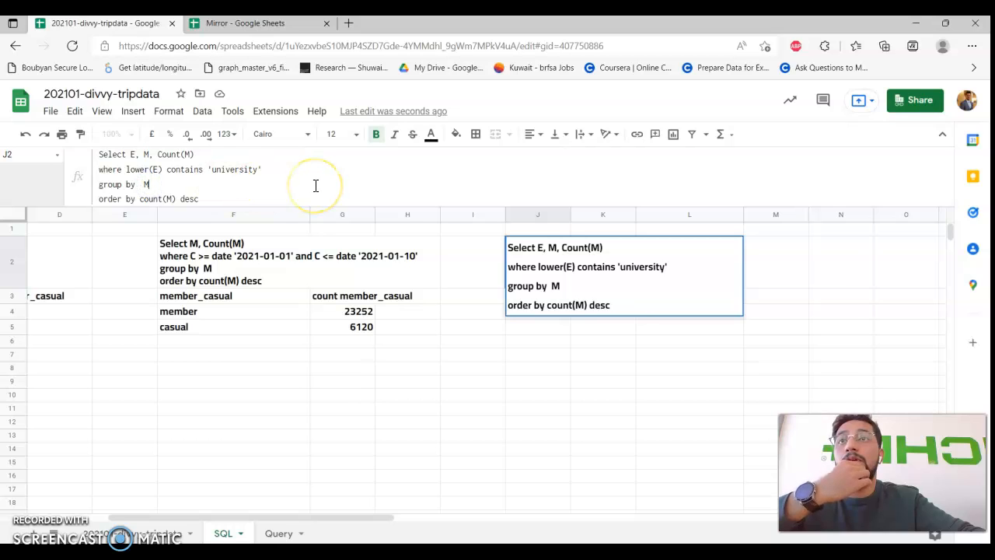
type("E,")
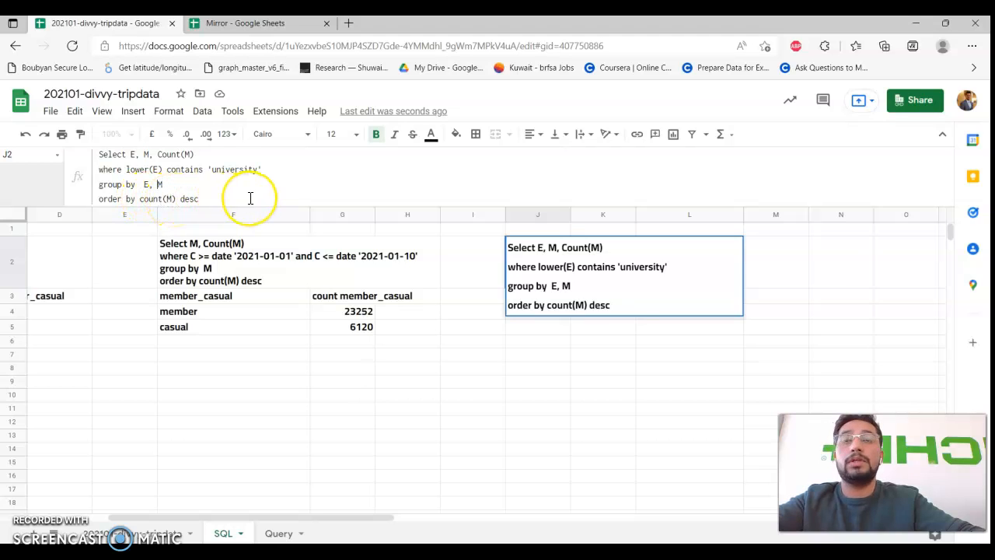
Commit J2's query and begin =query(data in J3.
left_click(147, 154)
double_click(147, 154)
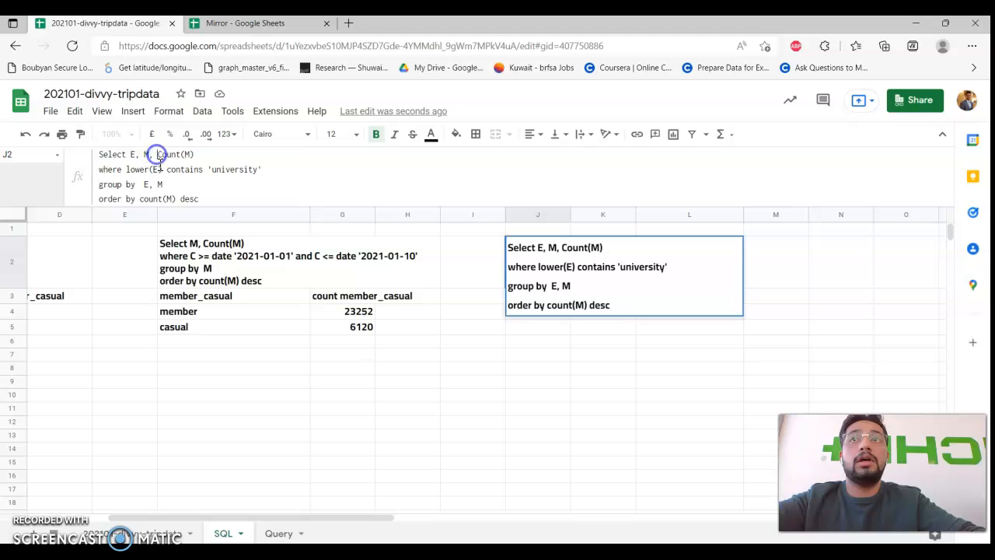
left_click_drag(193, 154, 159, 154)
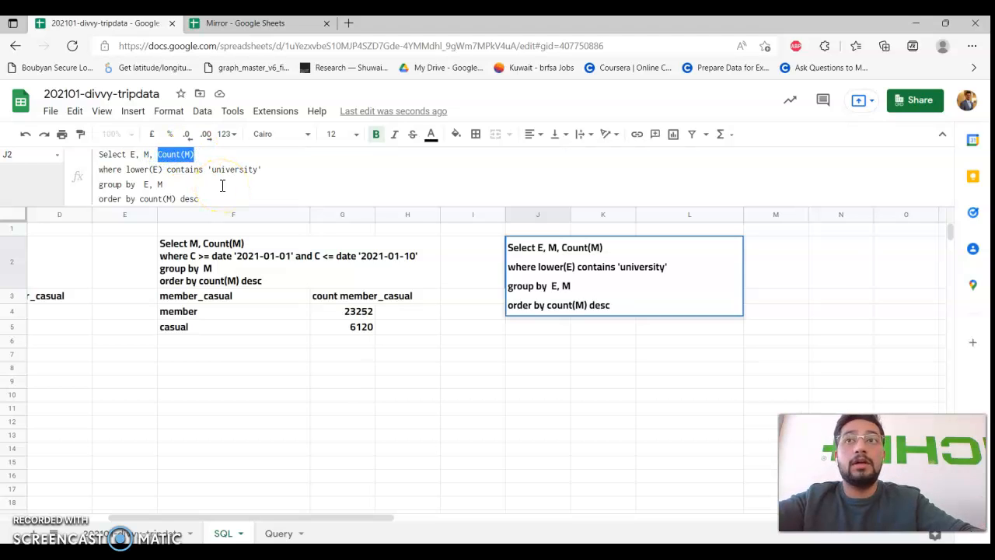
key("Return")
type("=query(data")
Finish the J3 QUERY formula using J2 as the query text, returning university-station ride counts.
key("Up")
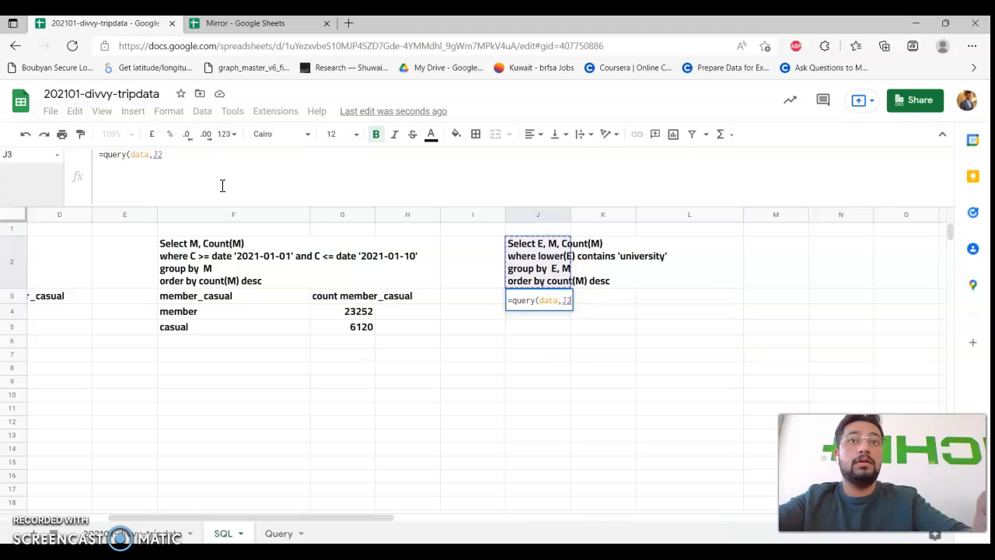
type(",1")
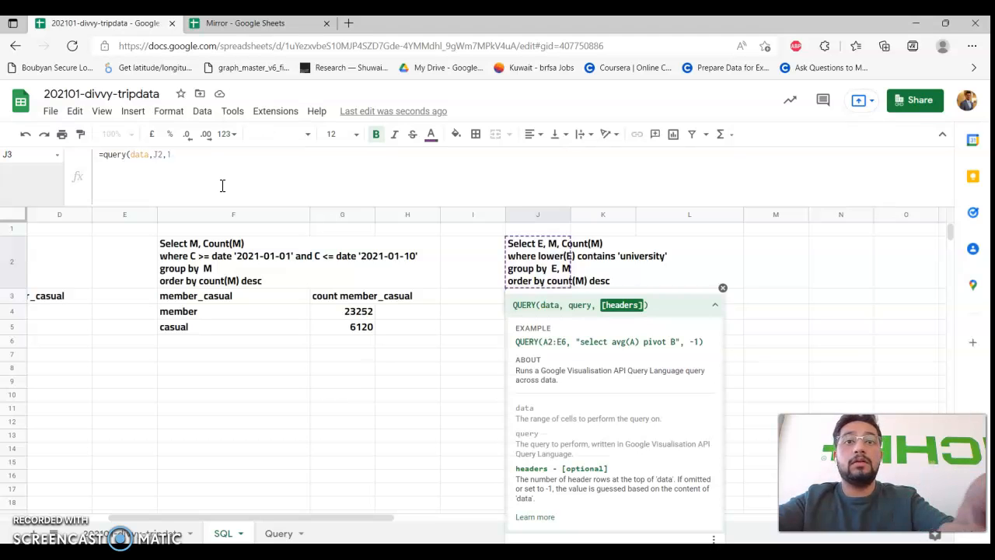
type(")")
key("Return")
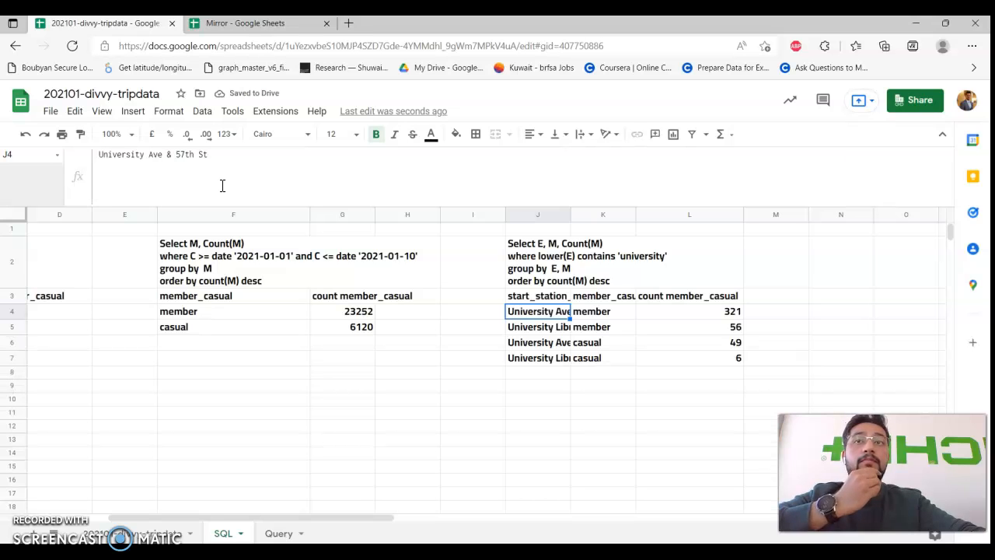
Widen column J so station names show fully, and review the results in J3:L7.
left_click_drag(573, 217, 580, 213)
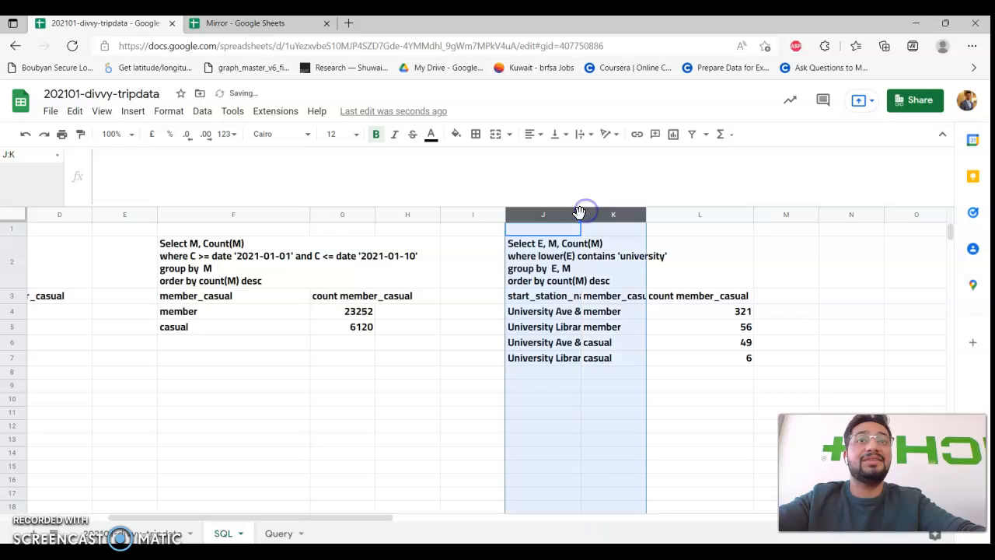
left_click(673, 296)
left_click_drag(580, 211, 608, 215)
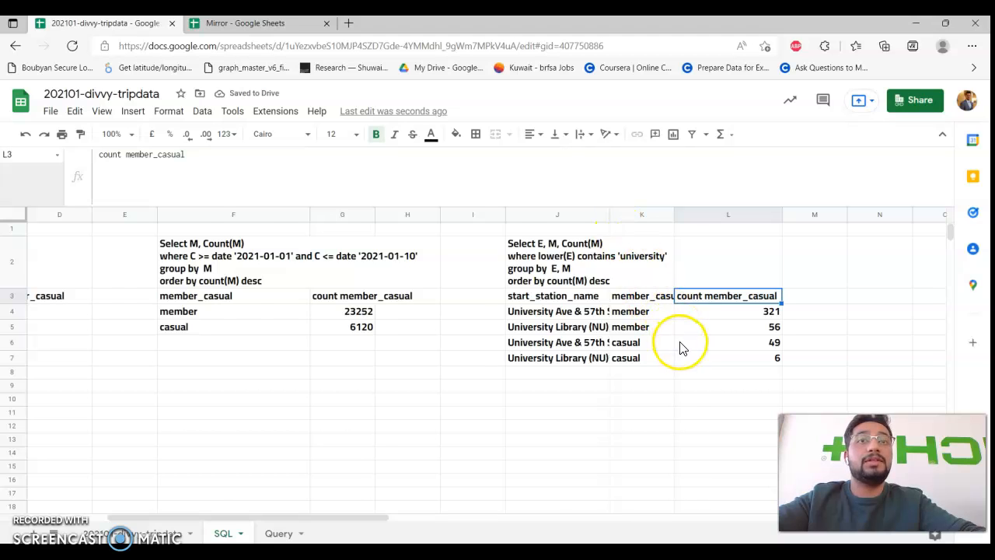
scroll(681, 349, "right", 3)
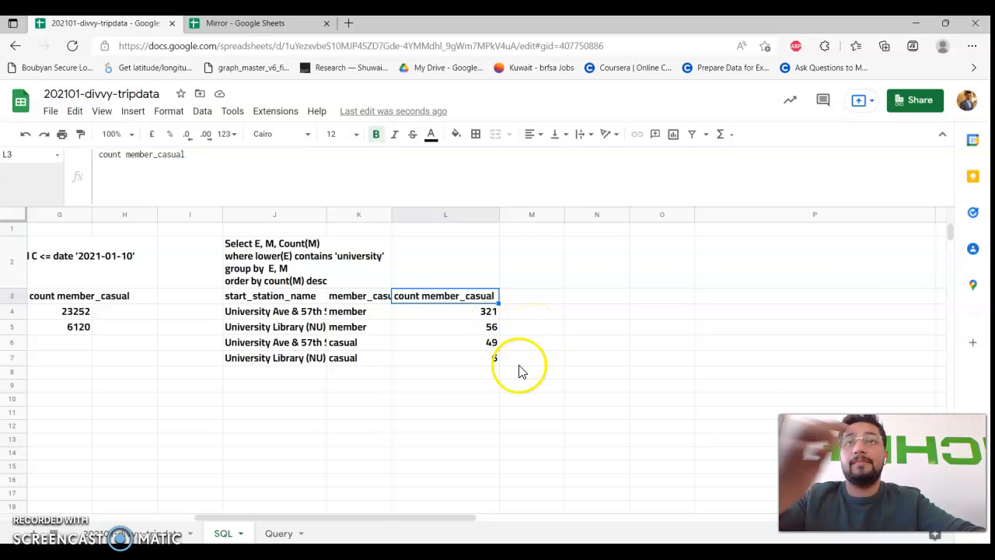
scroll(555, 362, "left", 4)
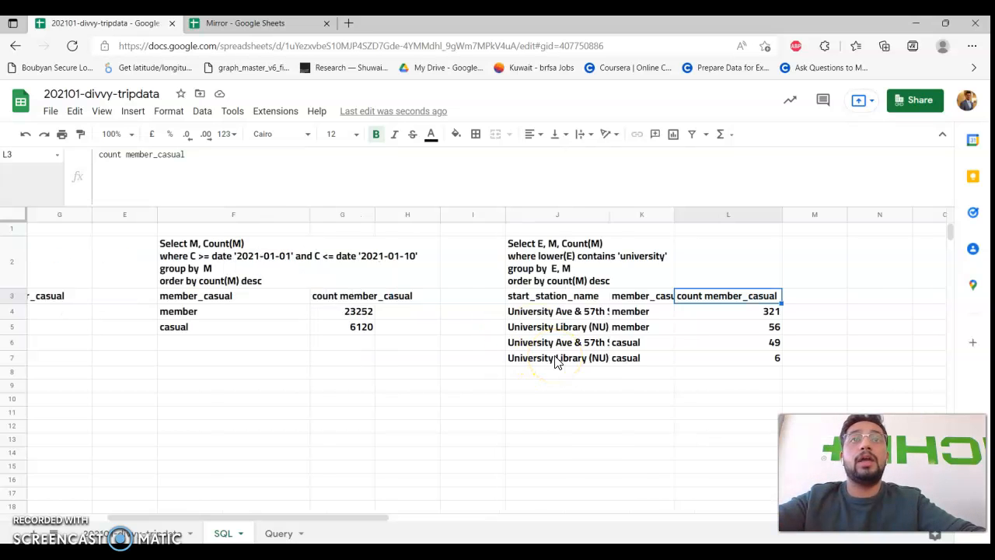
scroll(555, 362, "right", 3)
scroll(555, 362, "left", 5)
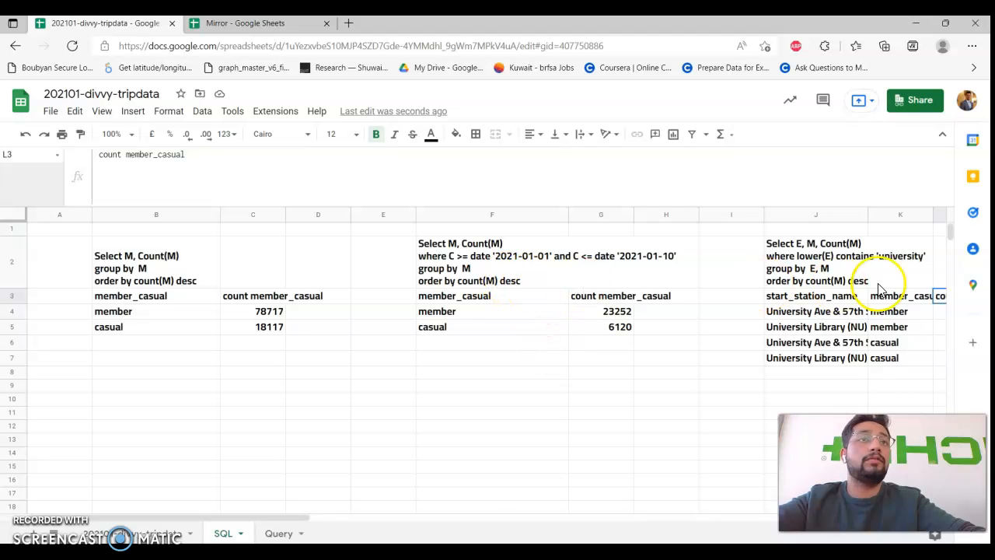
scroll(645, 289, "right", 3)
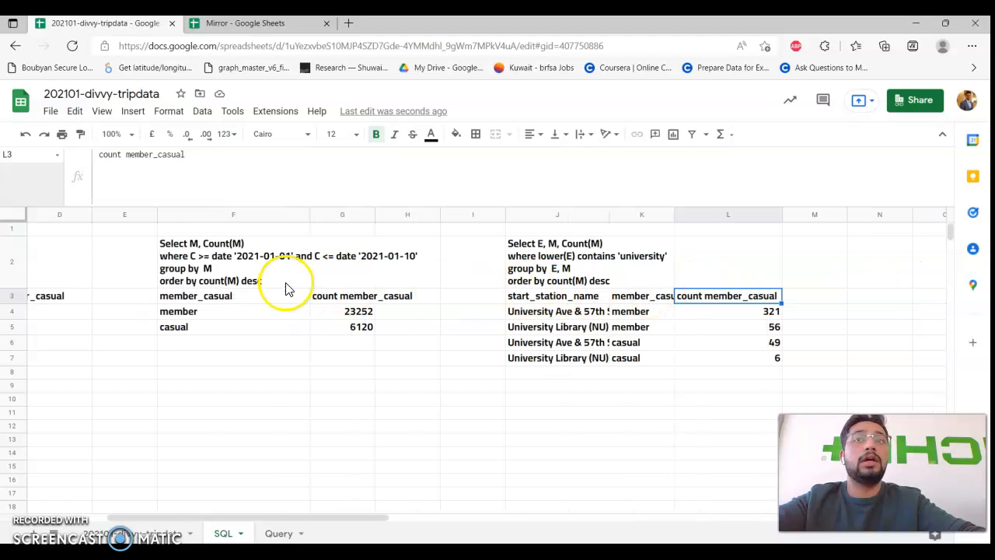
Add a label clause to J2's query naming the columns 'Station', 'User' and 'Count'.
left_click(590, 260)
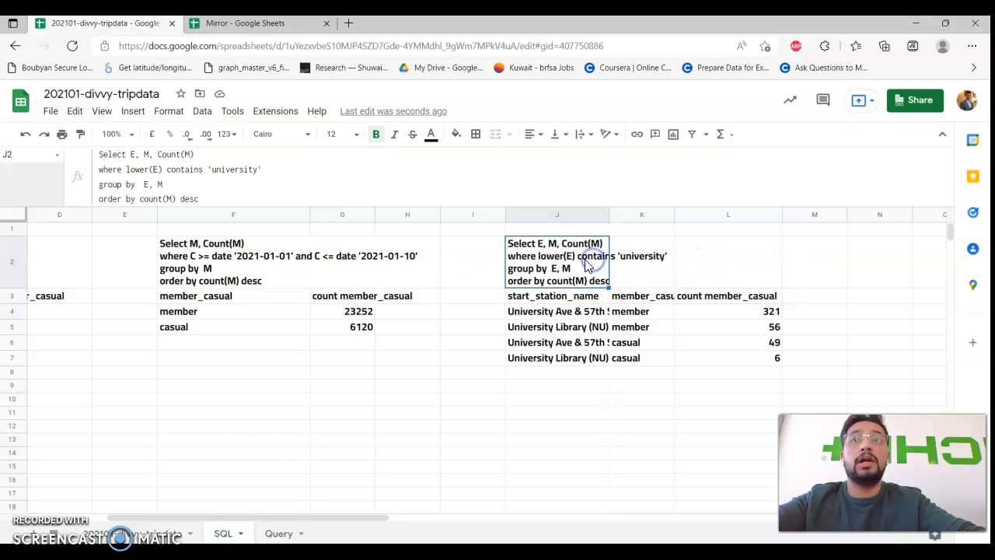
left_click_drag(302, 205, 301, 221)
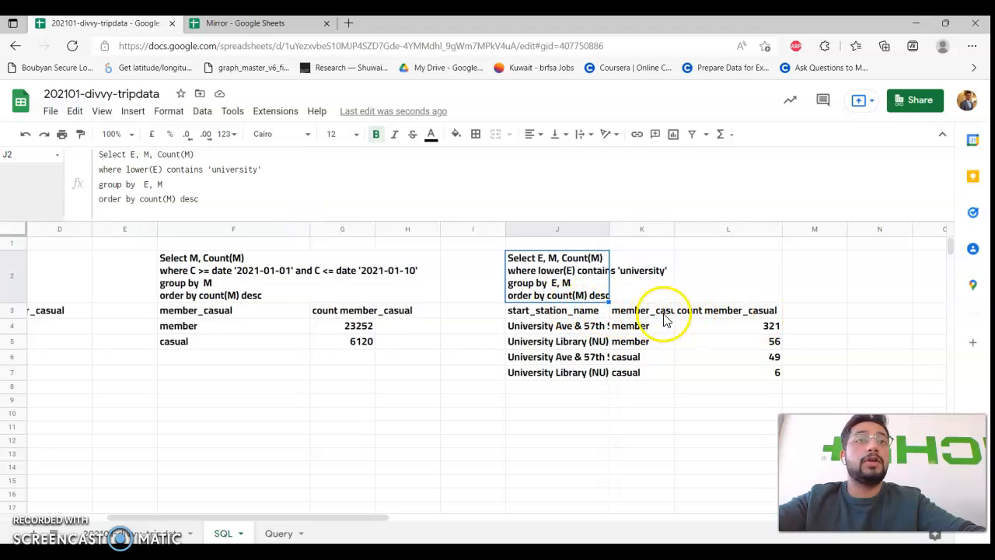
left_click(303, 199)
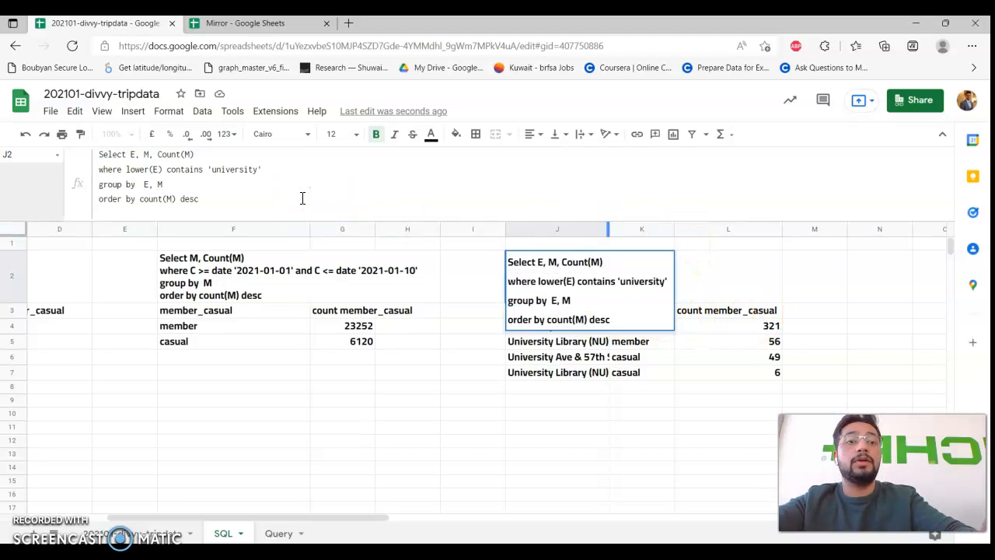
key("alt+Return")
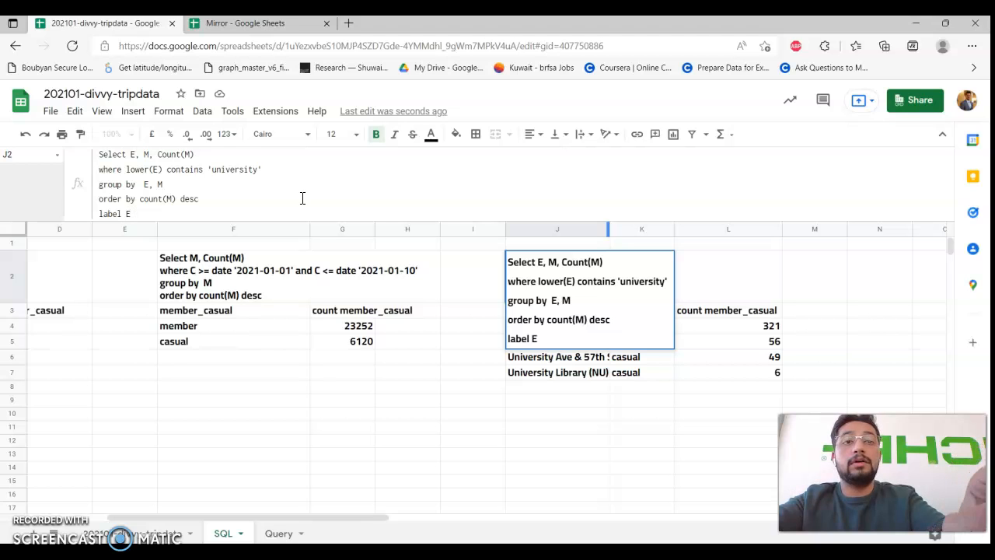
type("Station, M 'User',")
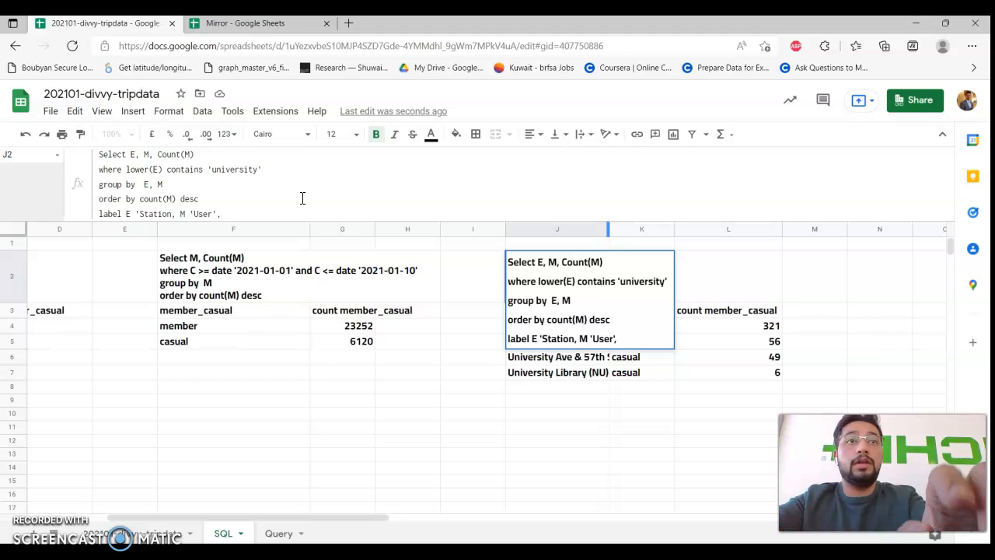
type("t(M")
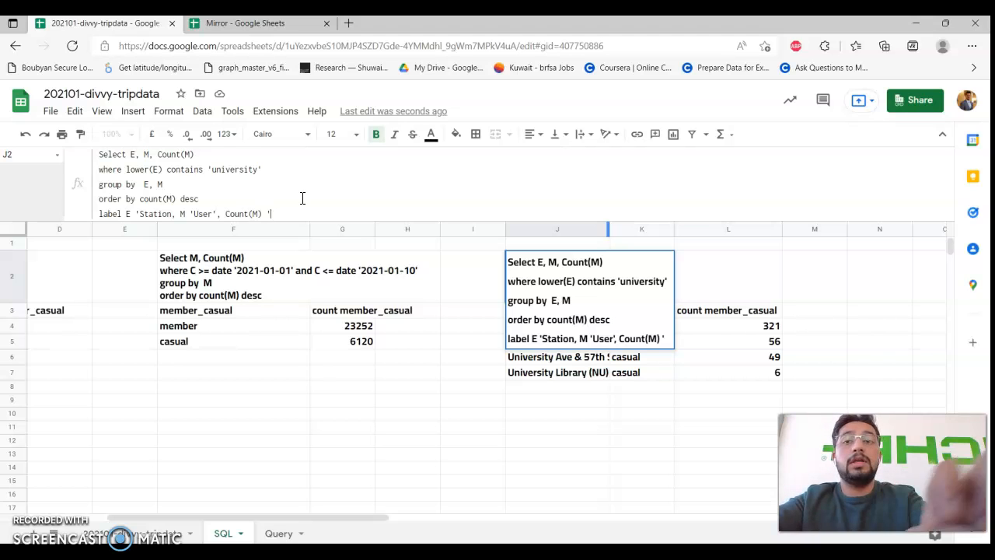
type("ount")
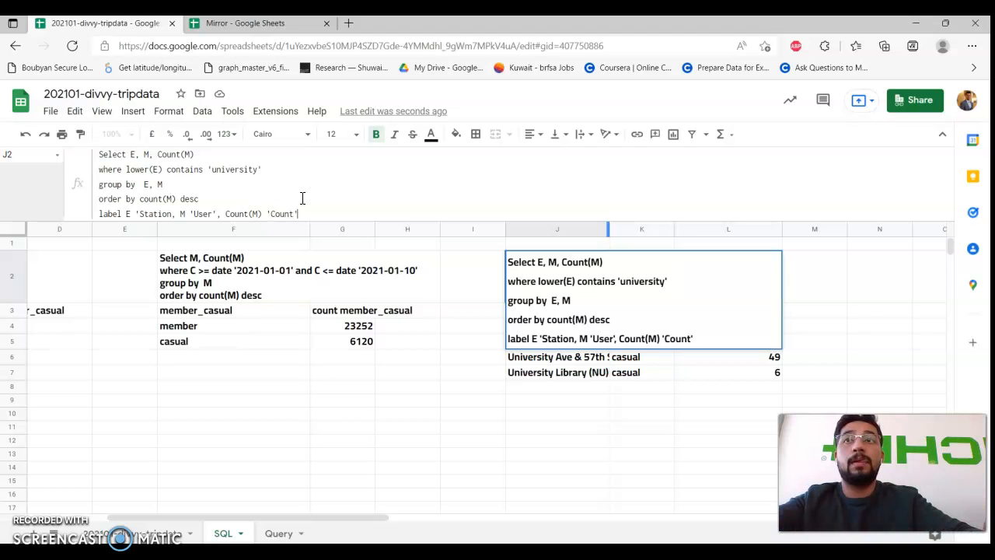
type("'")
key("Return")
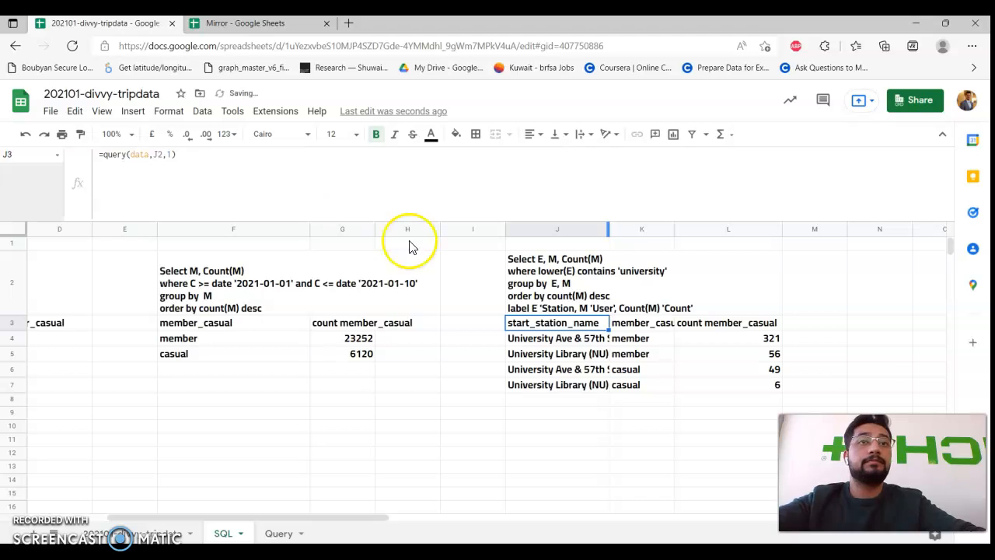
Add the missing quote to J2's query and widen column J for full station names.
left_click(570, 308)
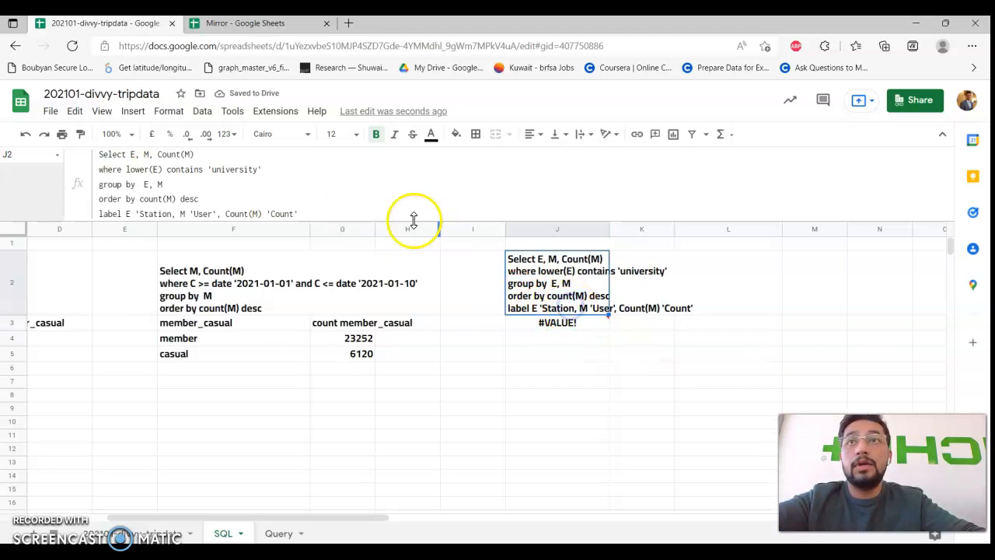
left_click(168, 211)
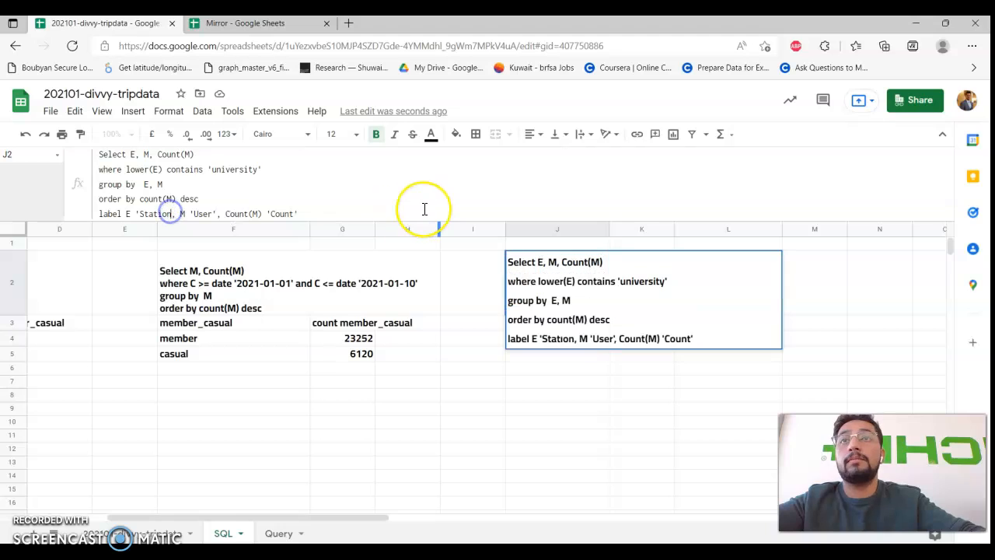
type("'")
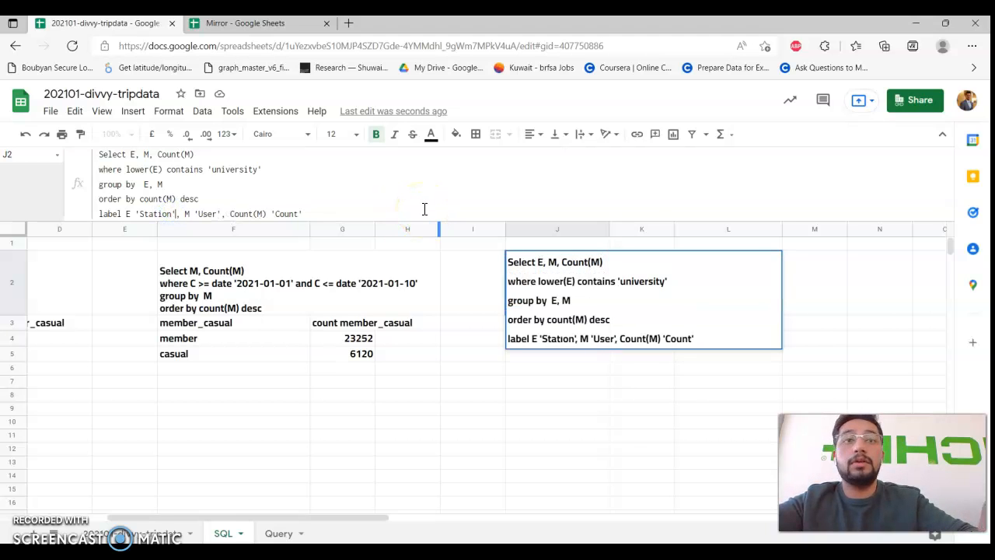
key("Return")
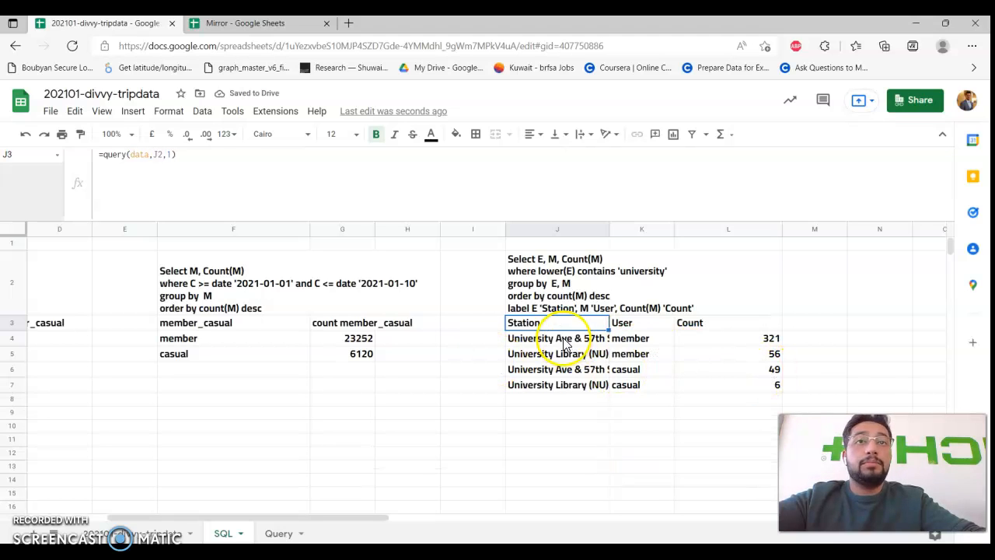
left_click_drag(611, 235, 684, 229)
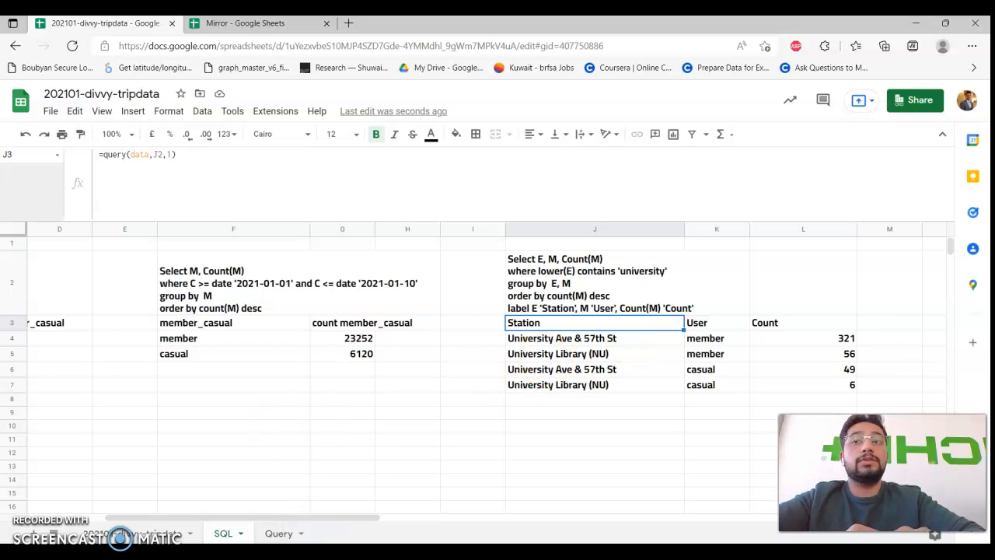
Display the 202101-divvy-tripdata raw trip sheet after briefly returning to the SQL sheet.
left_click(148, 532)
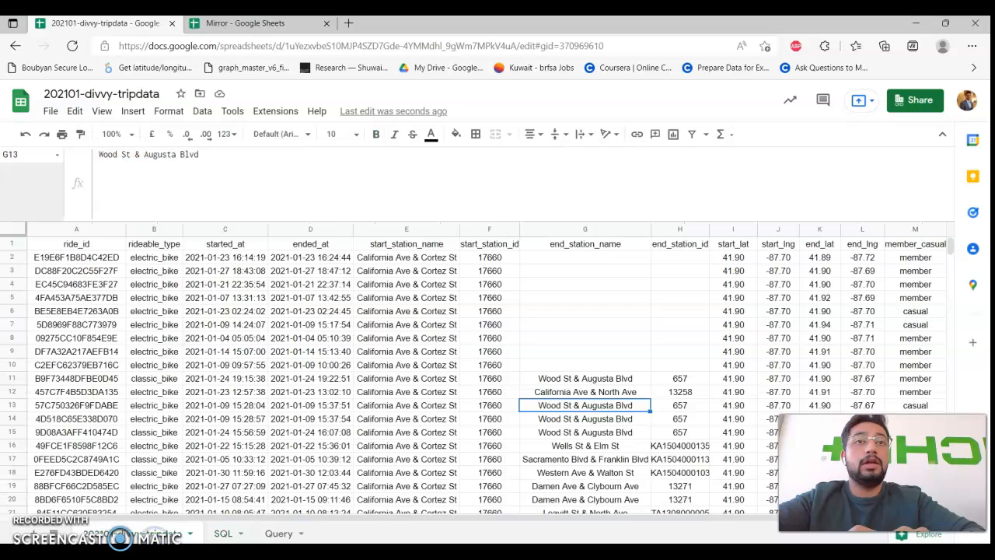
left_click(225, 533)
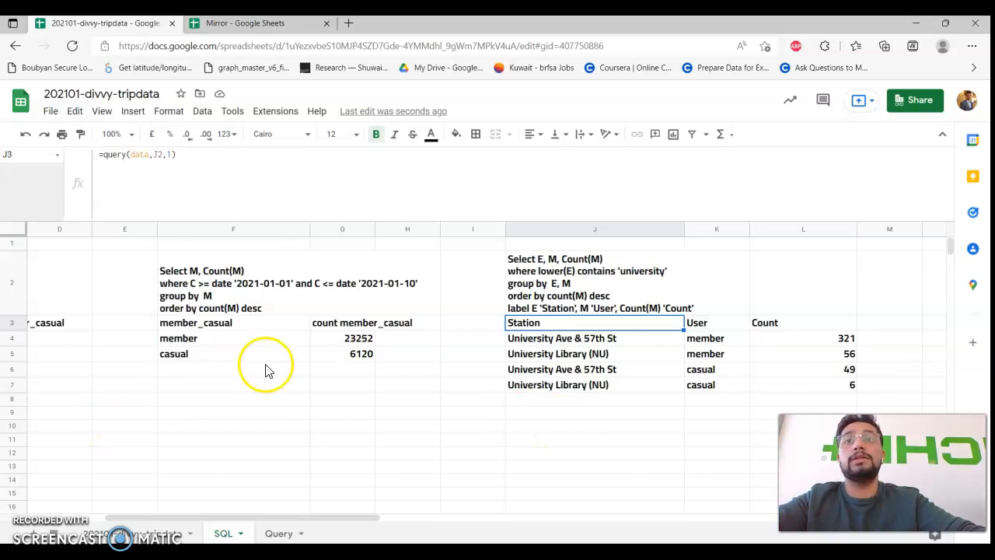
scroll(264, 369, "left", 3)
left_click(162, 527)
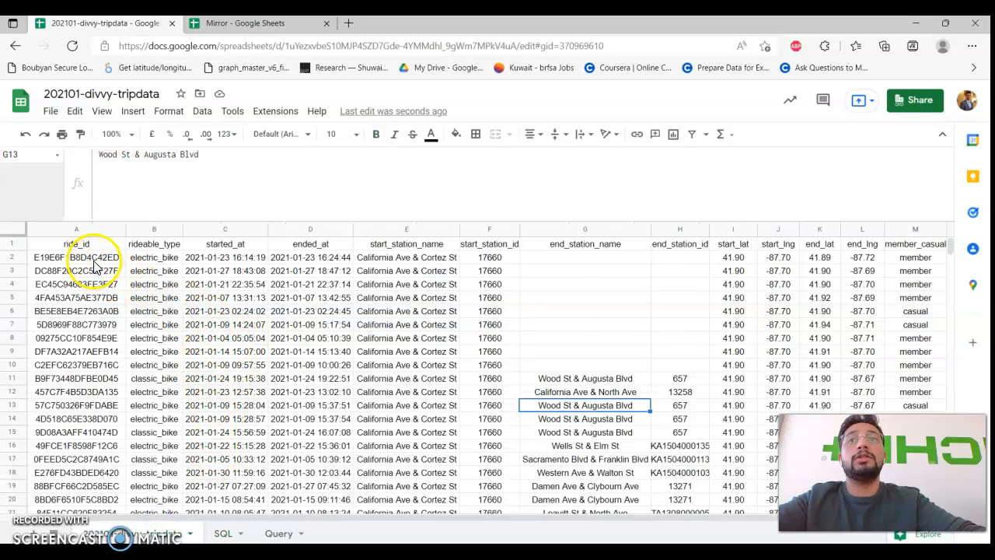
scroll(151, 278, "right", 2)
scroll(334, 294, "left", 2)
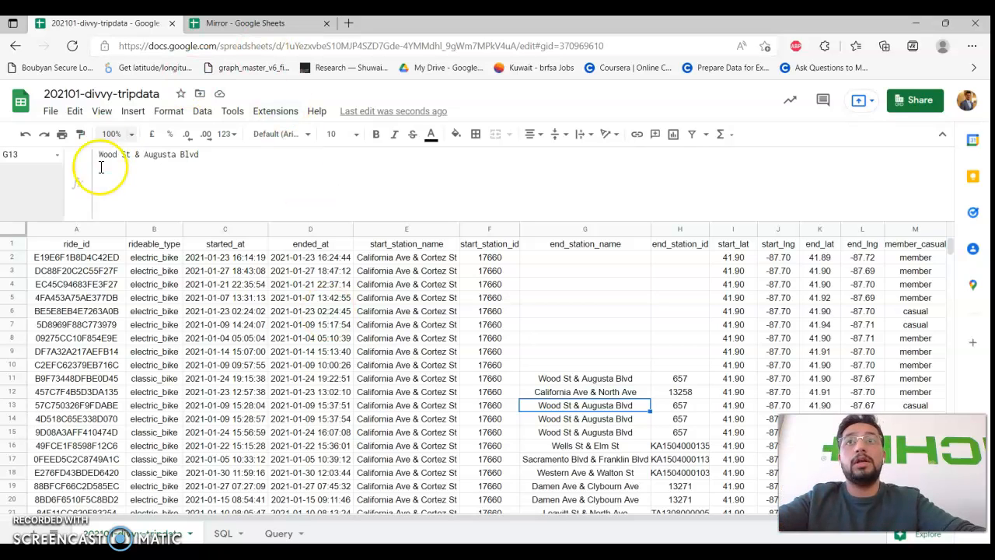
Start an IMPORTRANGE formula with an opening quote in Mirror's cell B10.
left_click(280, 26)
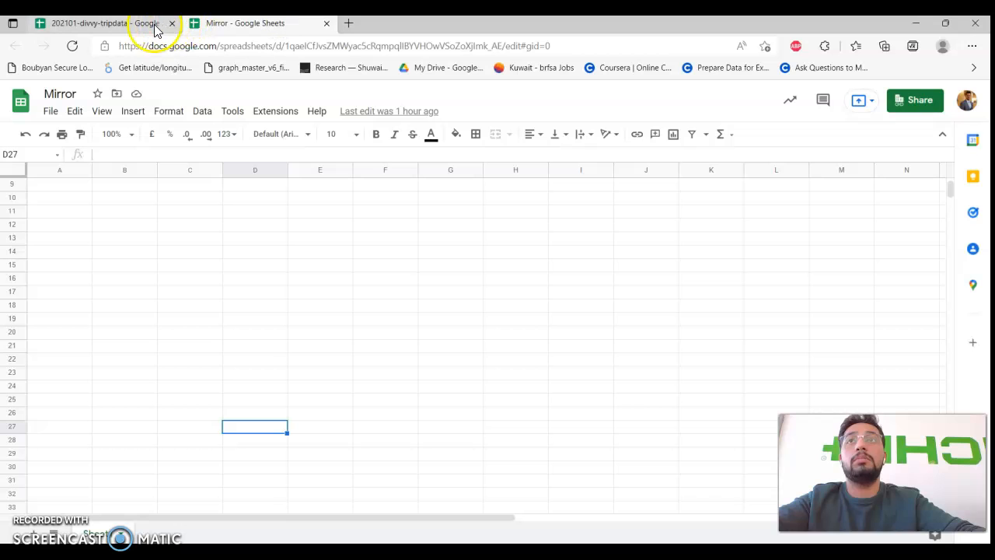
left_click(146, 199)
left_click(154, 155)
type("=im")
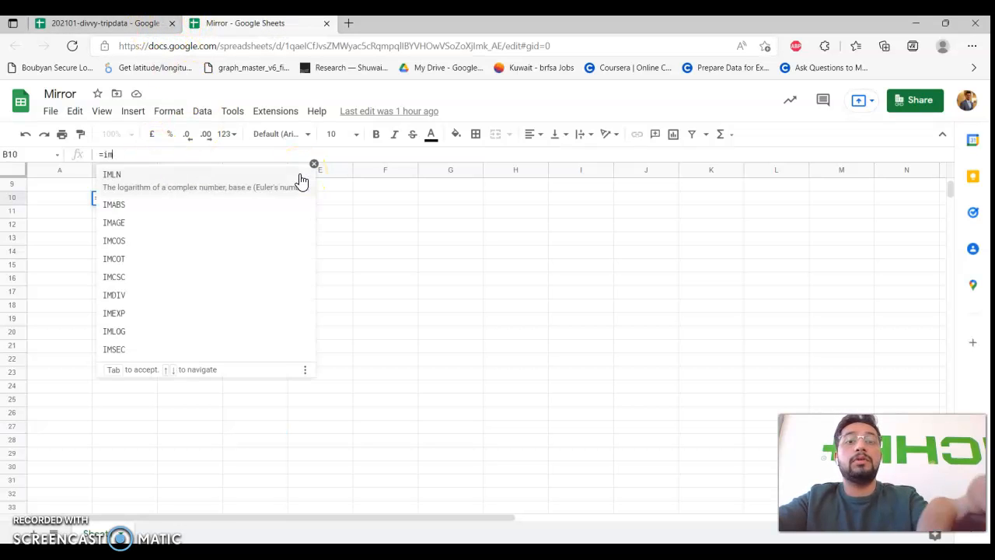
type("portrange")
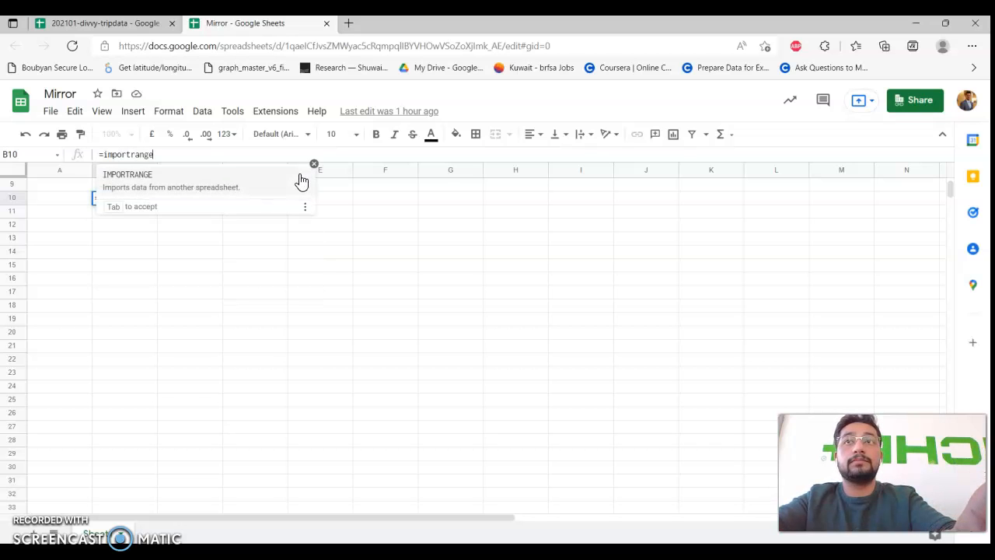
key("Tab")
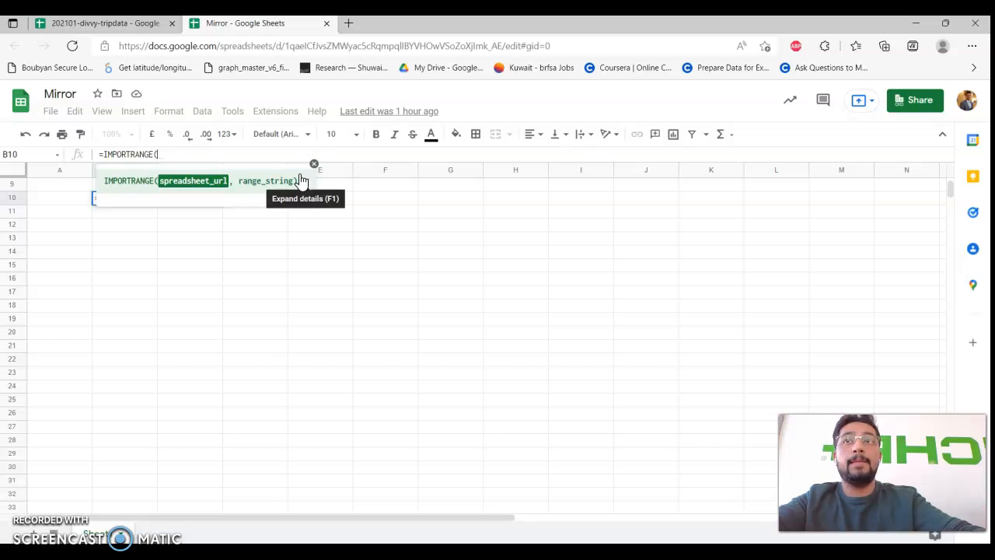
type("\"")
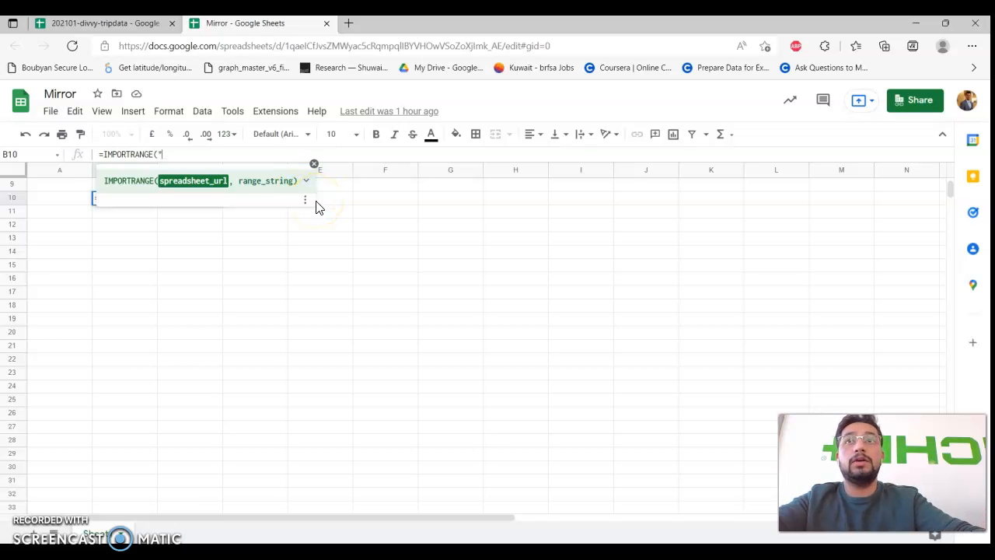
Paste the trip data spreadsheet's URL as IMPORTRANGE's first argument.
left_click(85, 23)
left_click(312, 48)
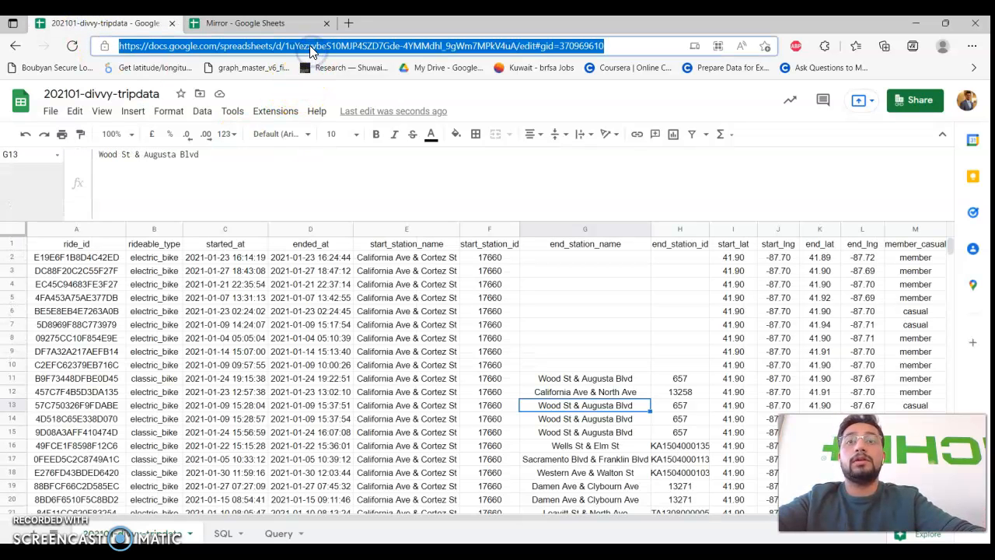
left_click(276, 24)
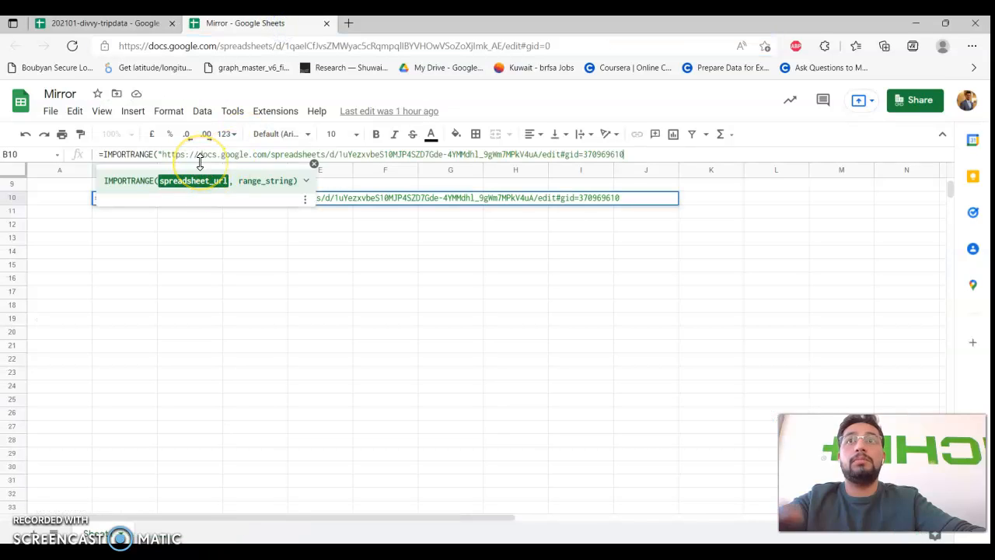
type(", ")
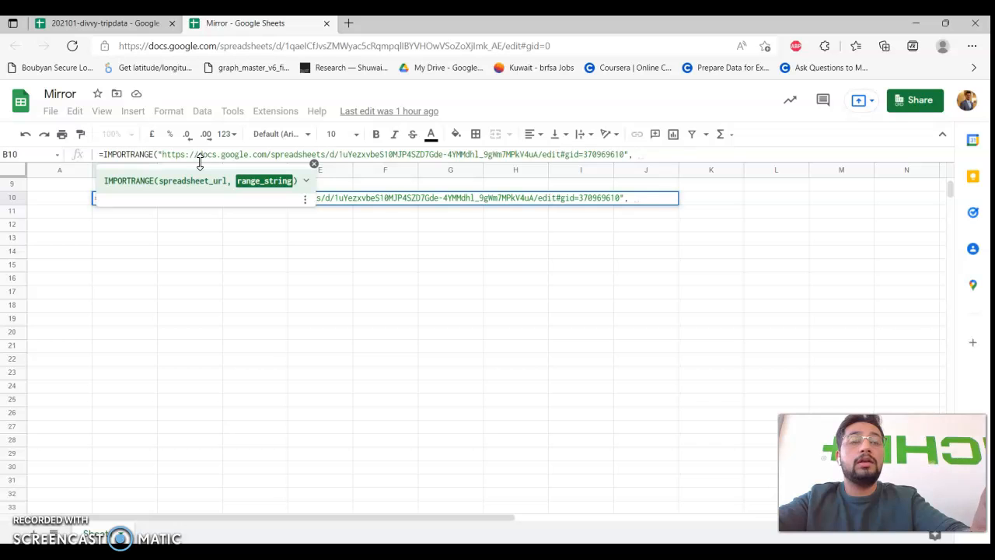
type("\"")
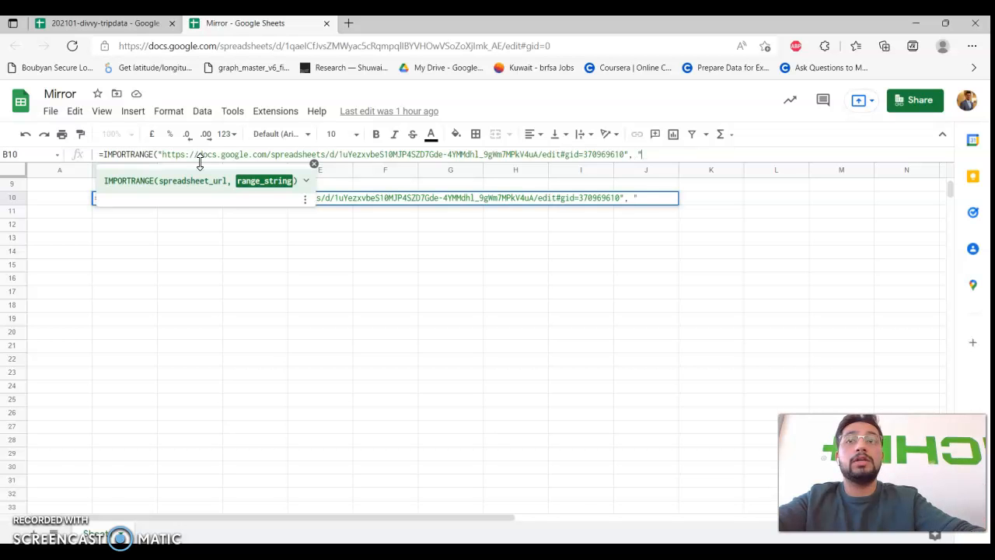
Add '202101-divvy-tripdata!A1:D100' as the range argument and close the formula.
left_click(116, 23)
double_click(153, 533)
key("ctrl+c")
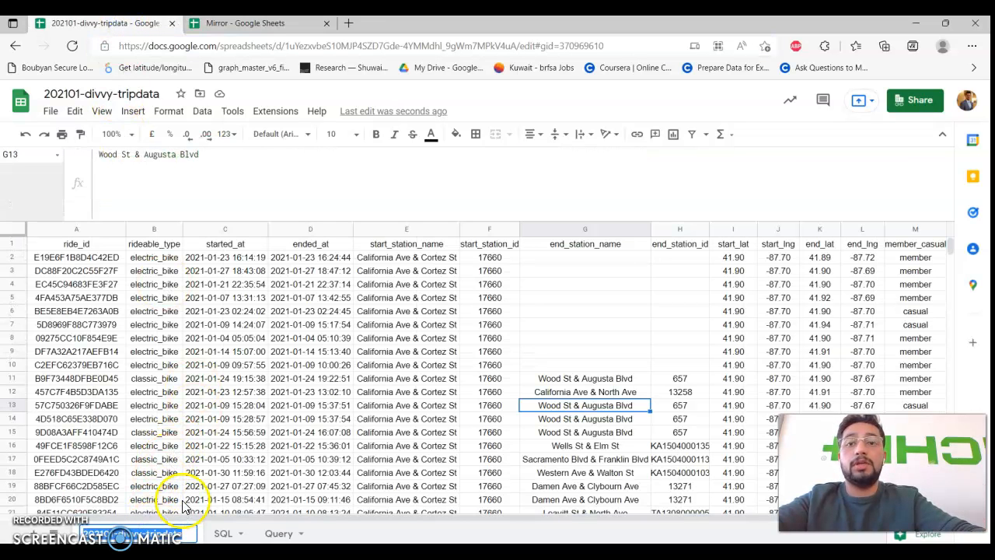
left_click(265, 22)
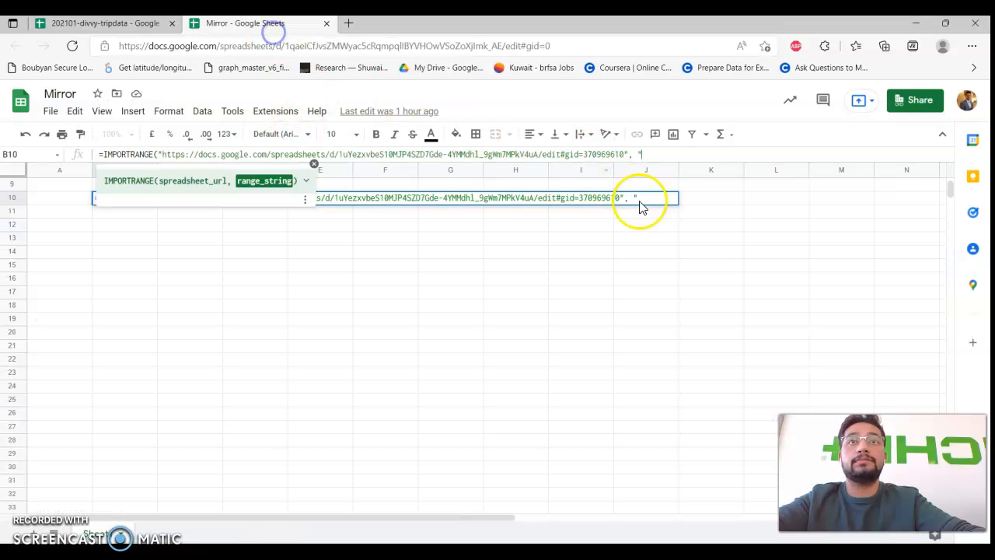
key("ctrl+v")
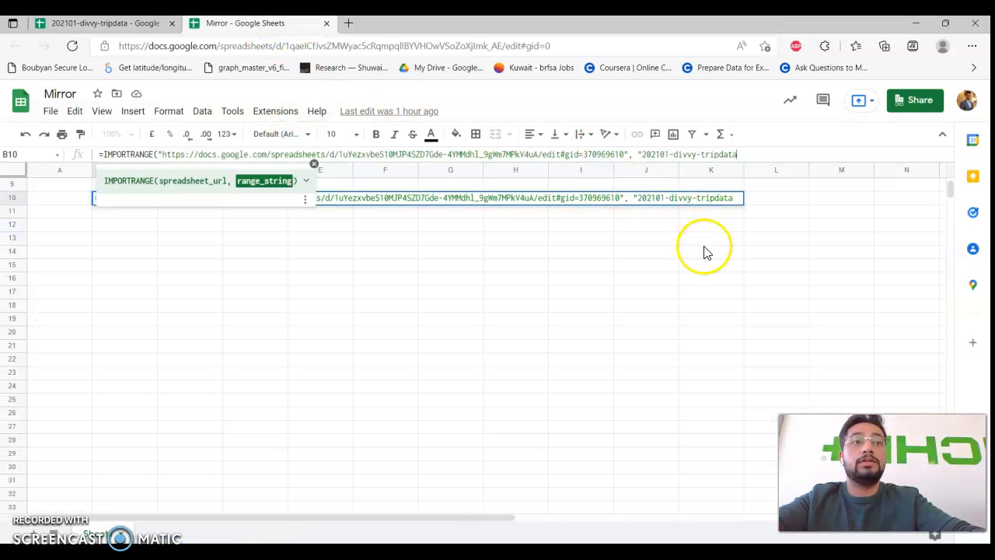
left_click(106, 23)
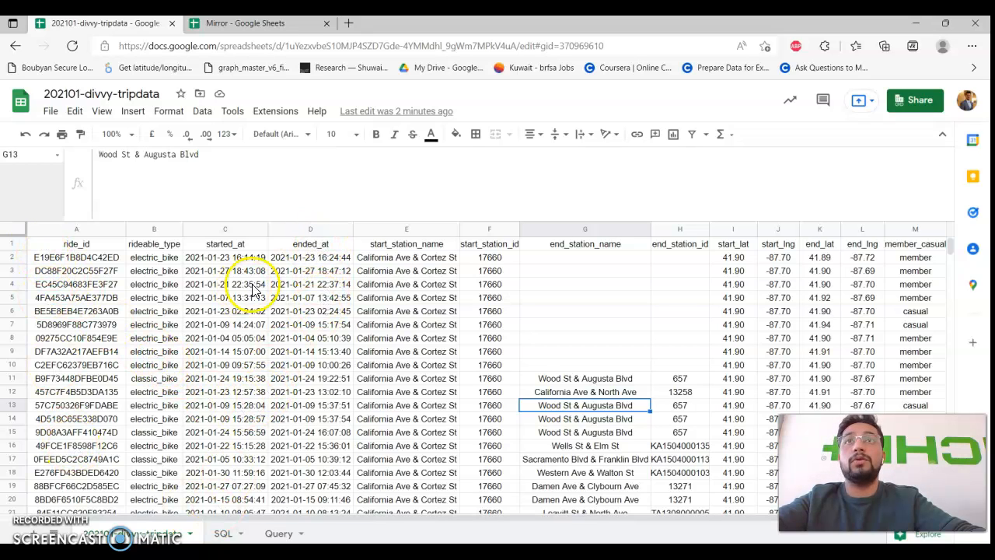
left_click(238, 26)
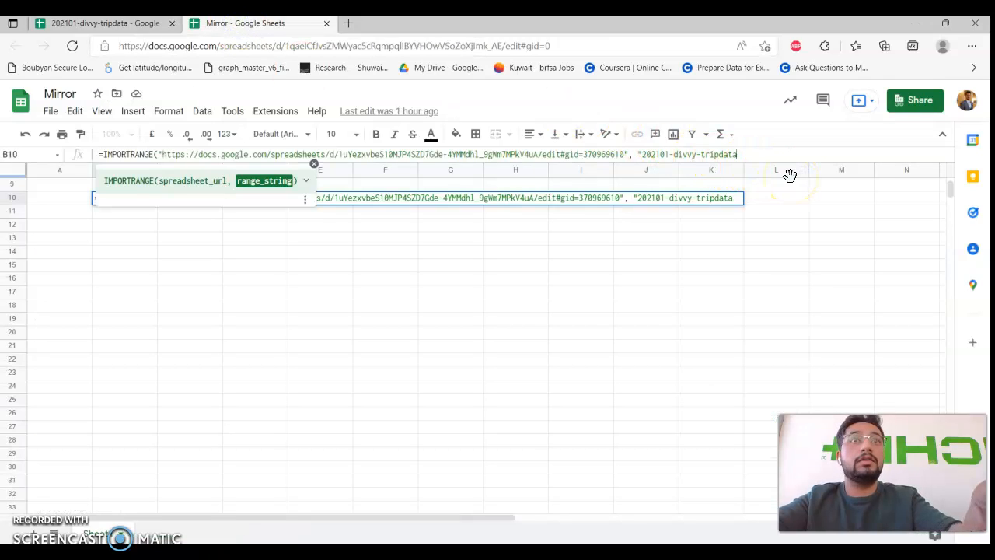
type("!A1")
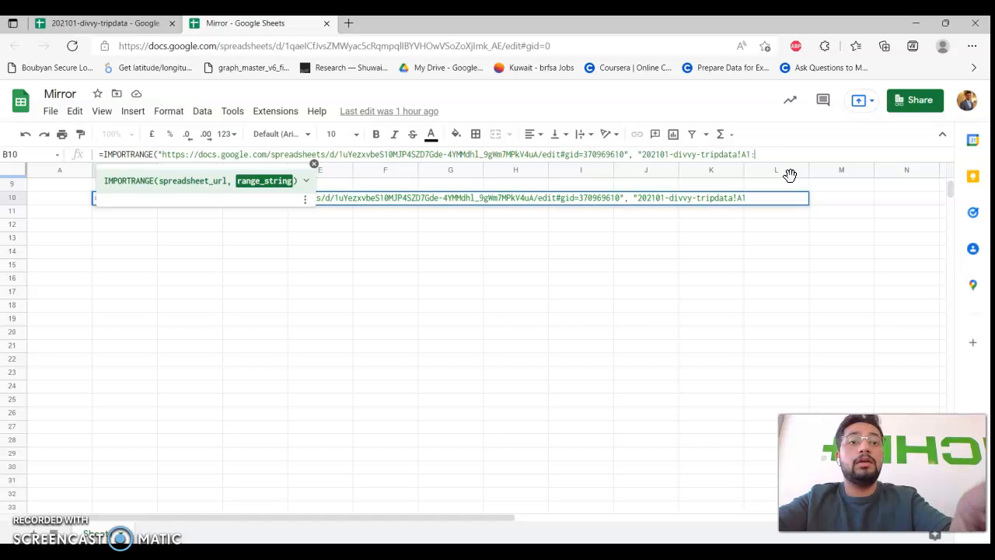
type(":D100")
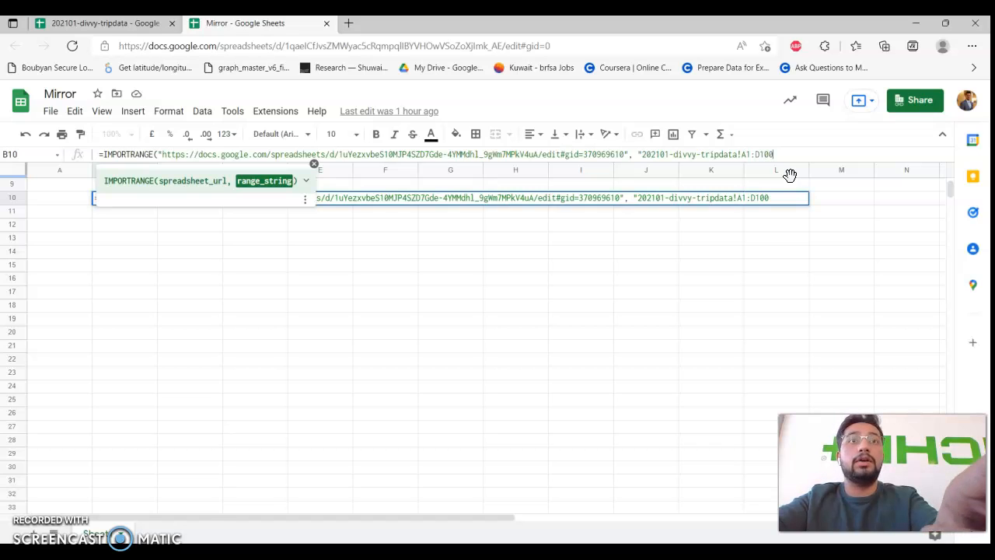
type("\"")
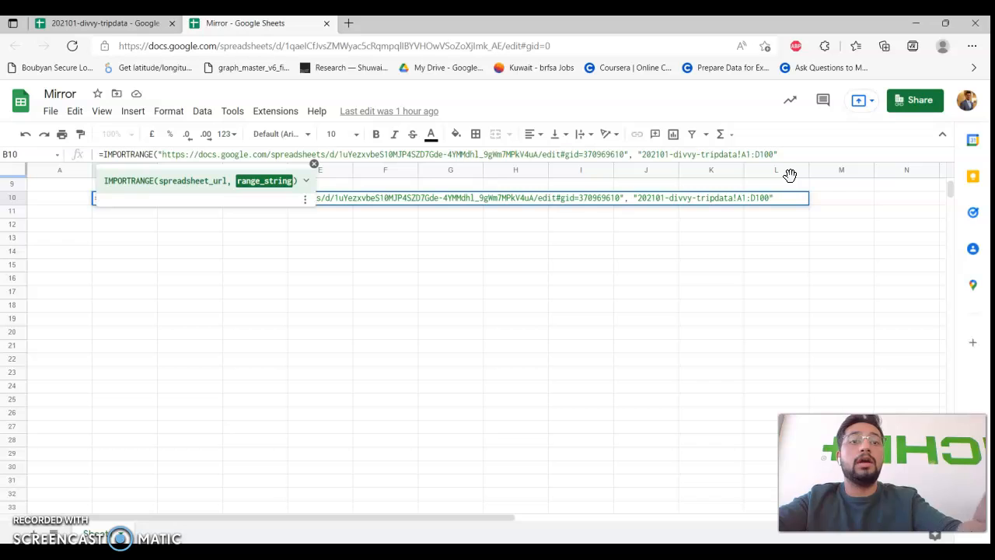
type(")")
Enter the IMPORTRANGE formula, allow access between the spreadsheets, and return to the trip data file.
key("Return")
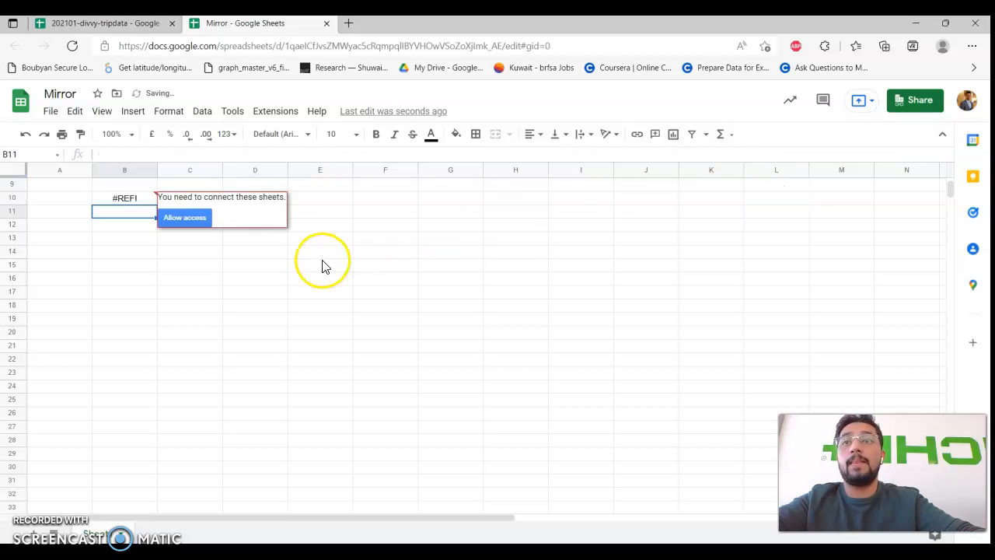
left_click(192, 220)
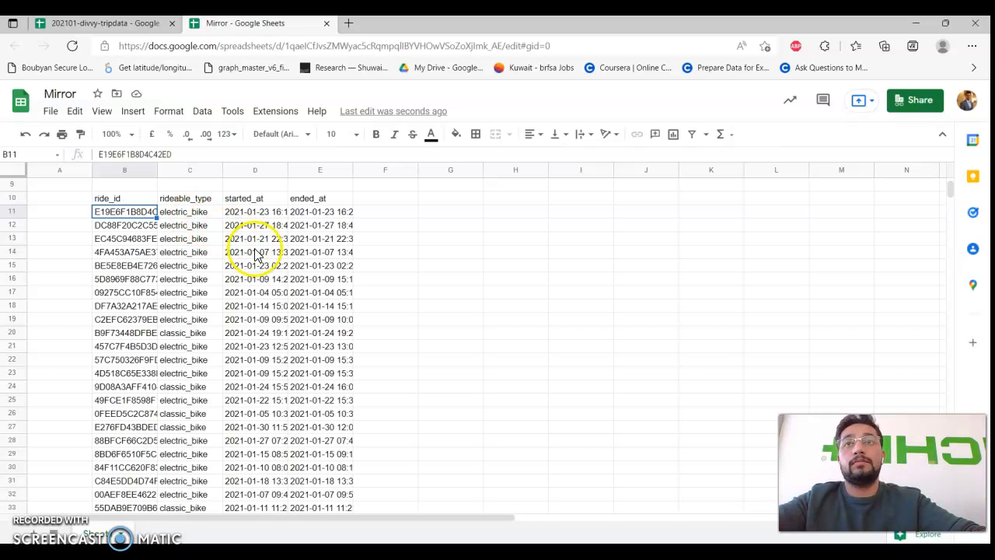
left_click(102, 25)
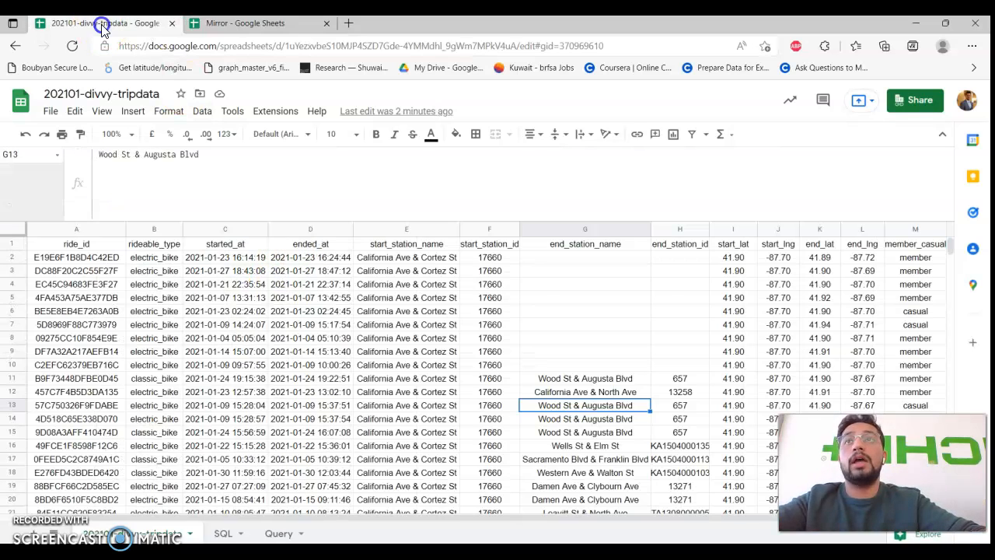
Insert a blank row above row 2 in the trip data and note Mirror's matching empty row 11.
left_click(11, 258)
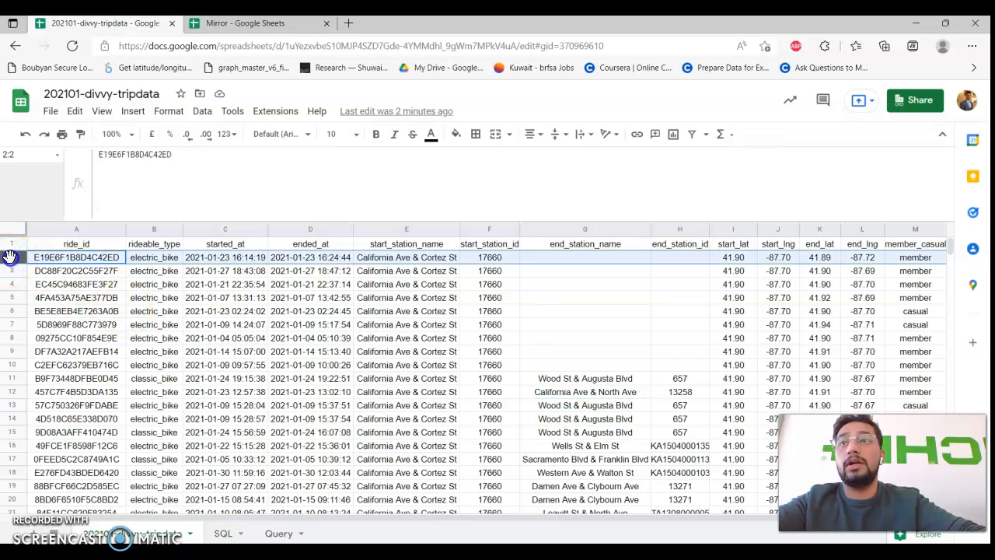
right_click(11, 259)
left_click(109, 346)
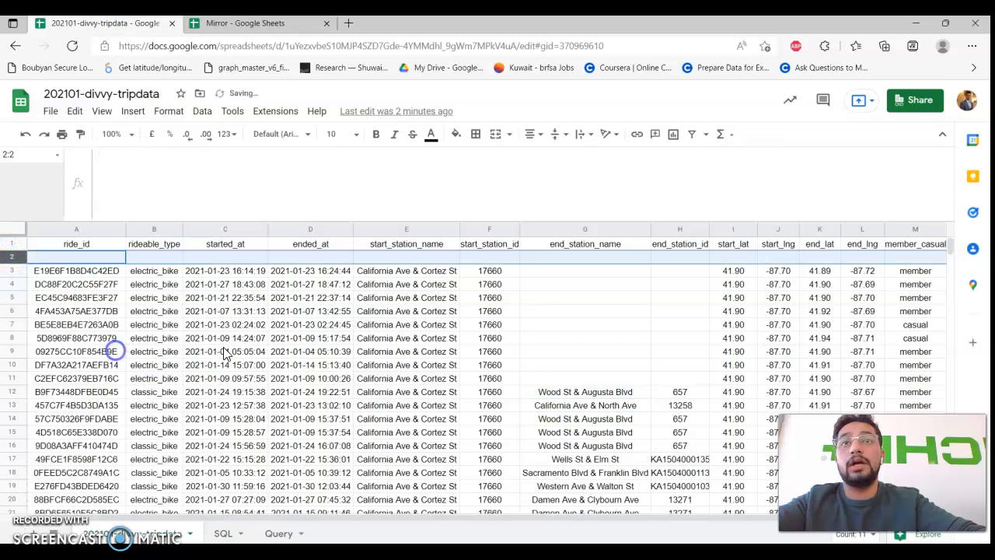
left_click(260, 25)
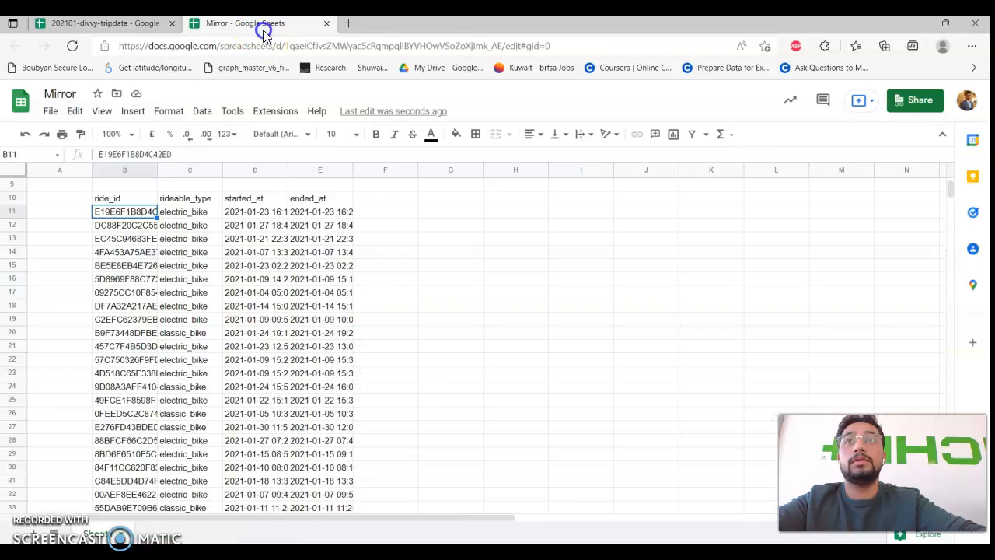
left_click(371, 334)
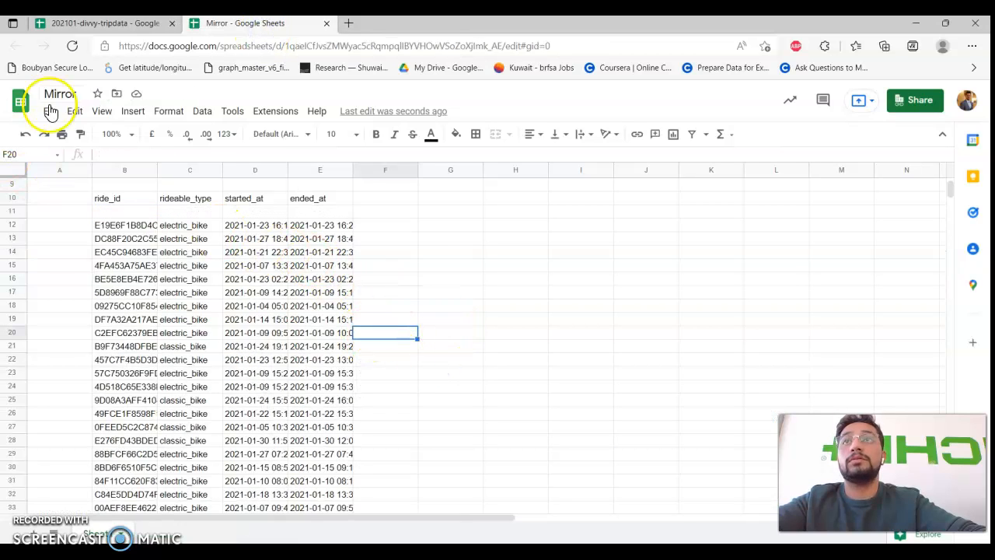
left_click_drag(128, 213, 315, 226)
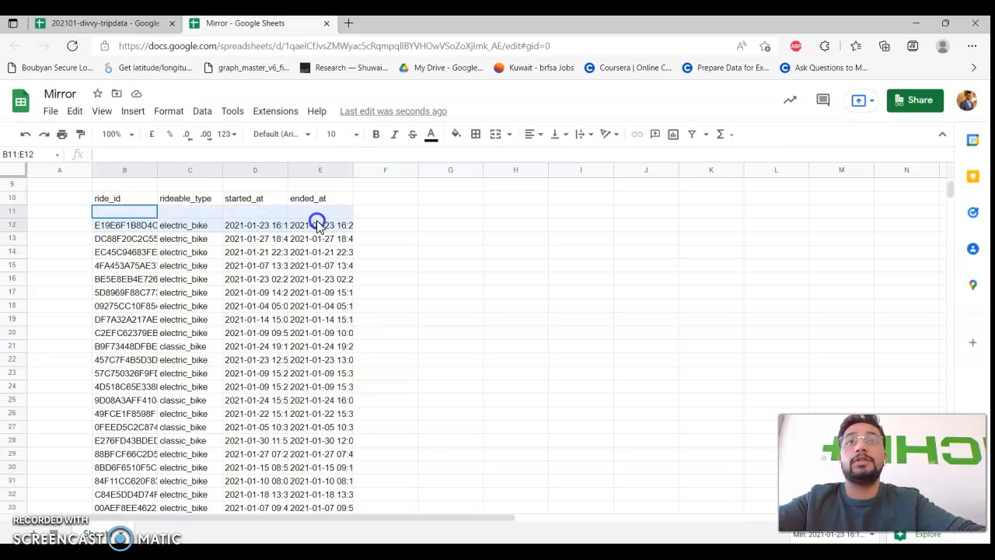
Type 'kakak' in Mirror's B14 to trigger #REF!, then clear it so the import refills.
left_click(234, 265)
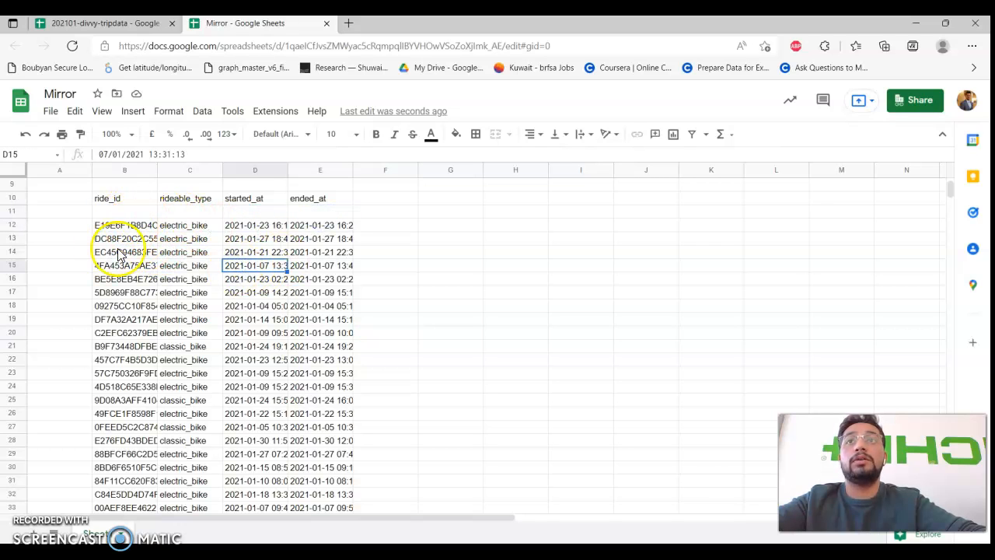
left_click(109, 251)
type("kakak")
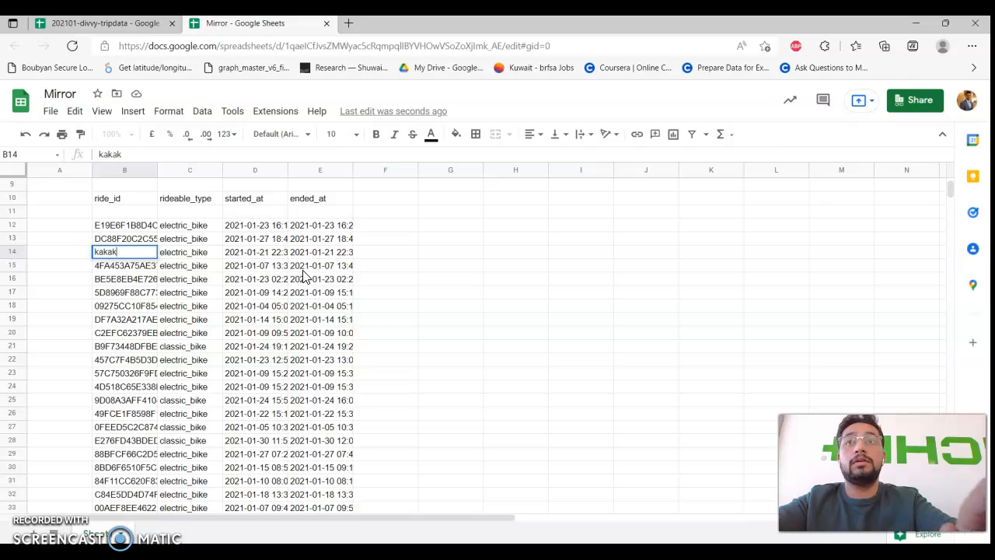
key("Return")
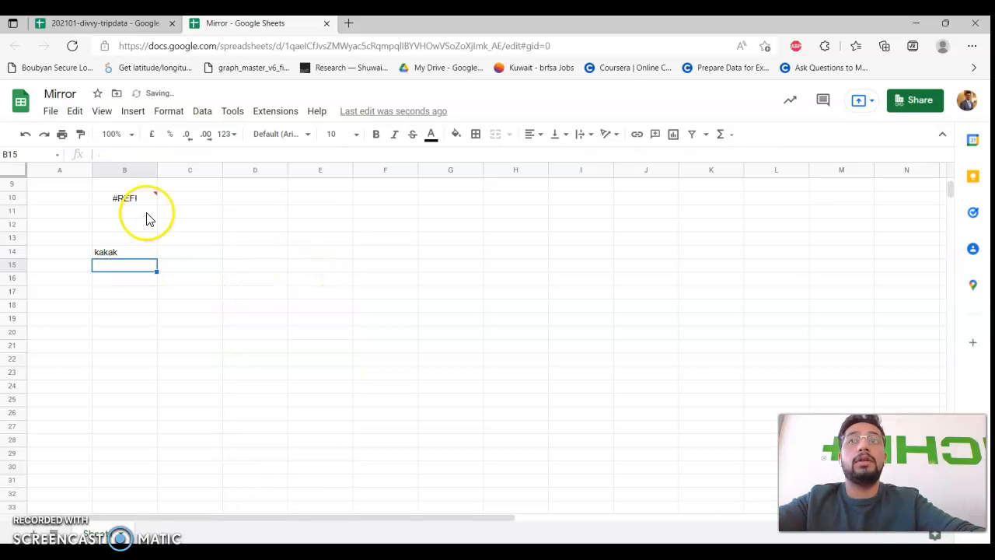
mouse_move(150, 203)
left_click(145, 256)
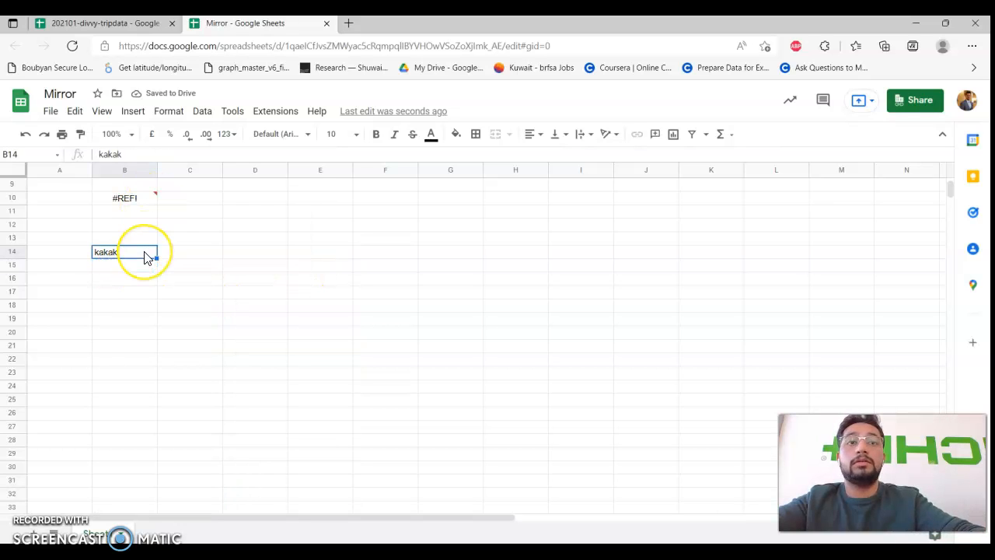
key("Delete")
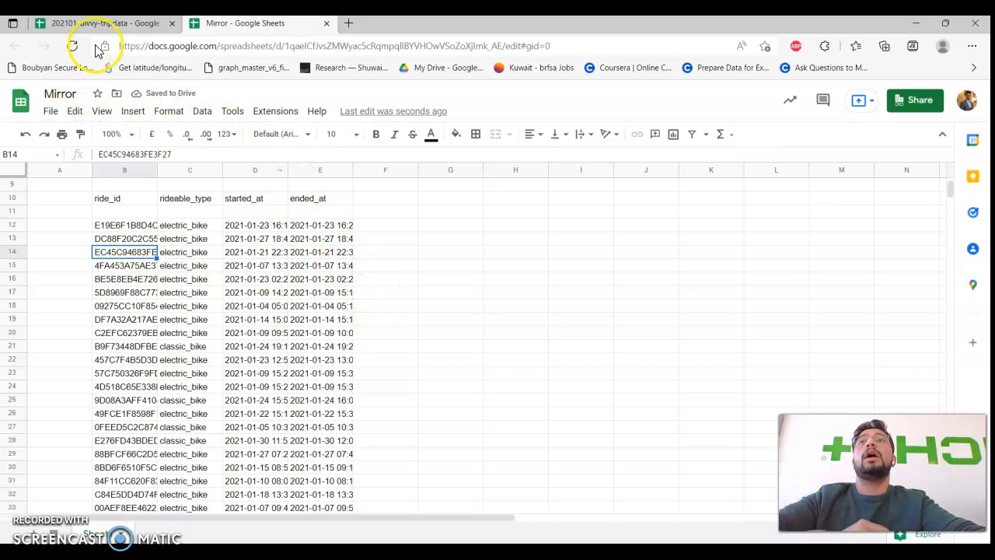
left_click(109, 23)
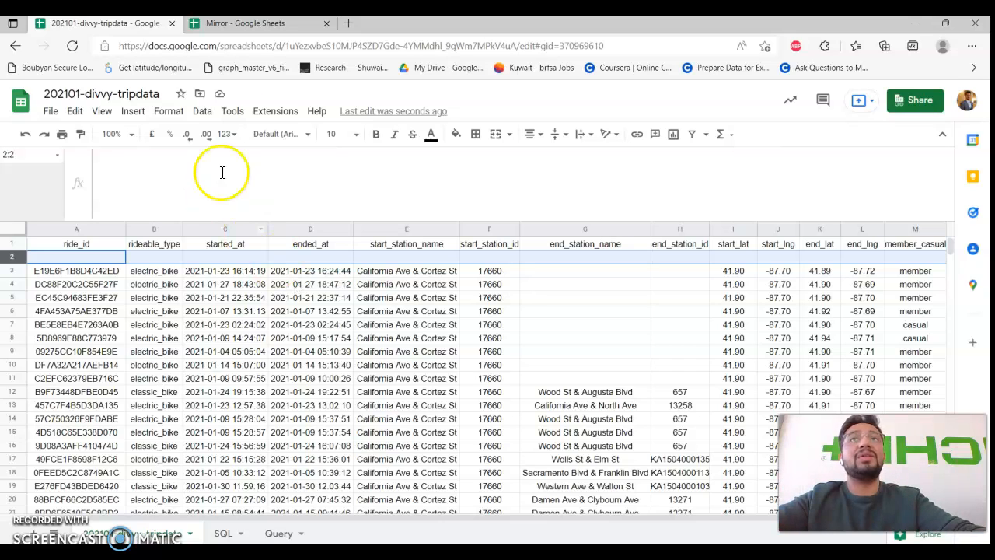
left_click(263, 28)
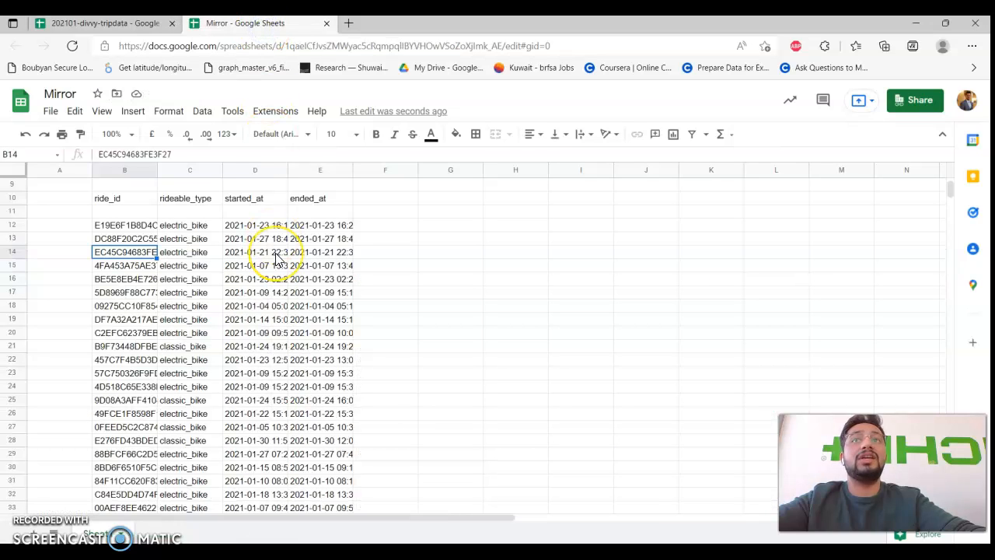